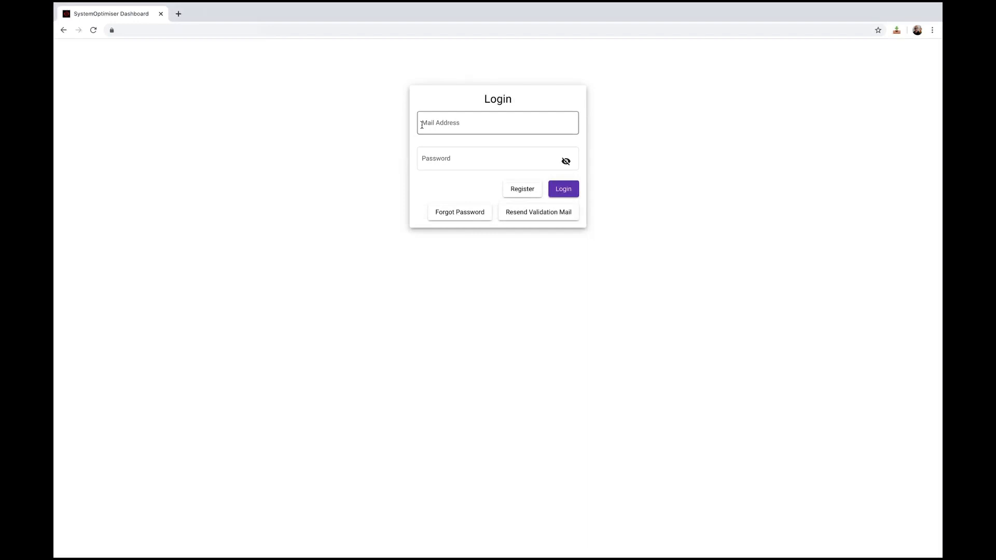
# Step: Log in to the SystemOptimiser Dashboard with the account's e-mail address and password
pyautogui.click(421, 125)
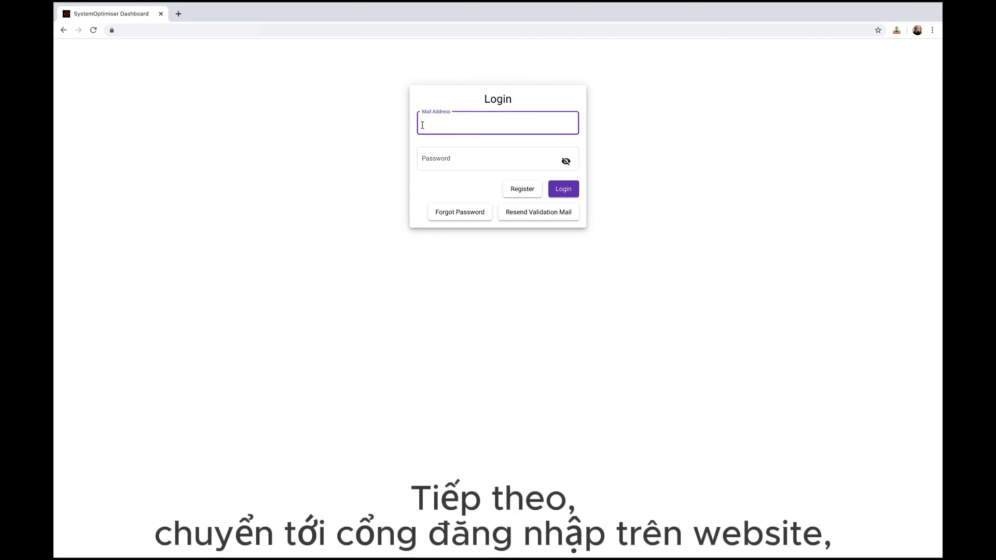
pyautogui.write('customer')
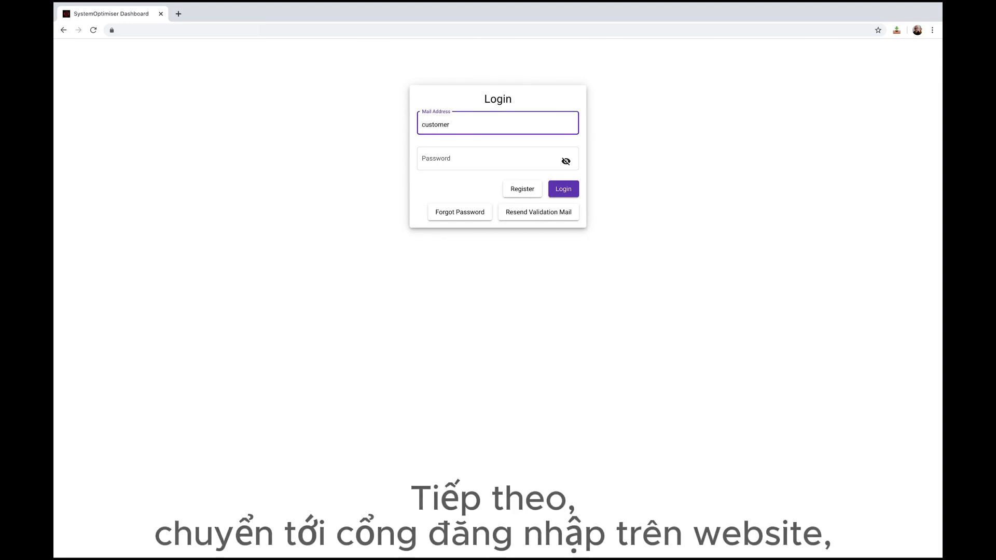
pyautogui.write('@example.com')
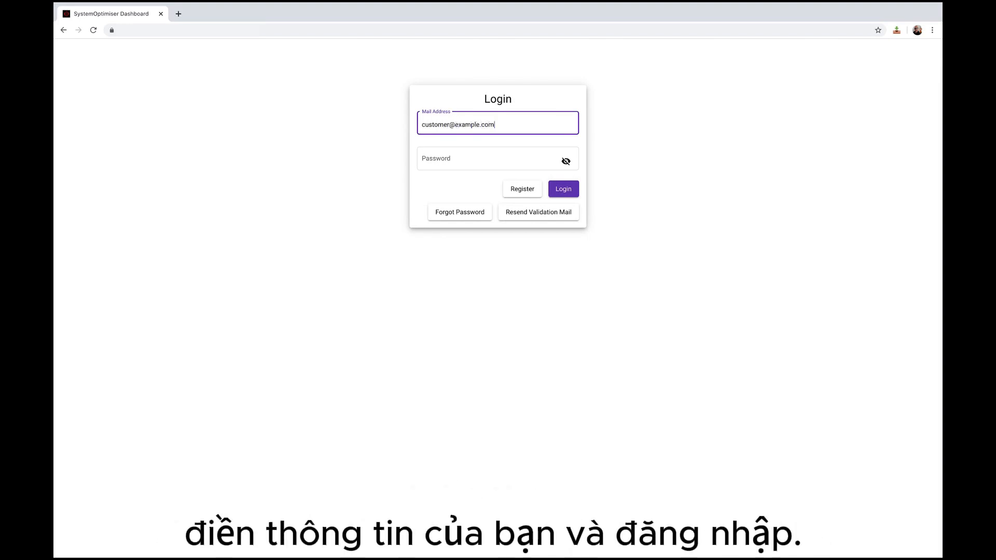
pyautogui.press('Tab')
pyautogui.write('••••••••••••')
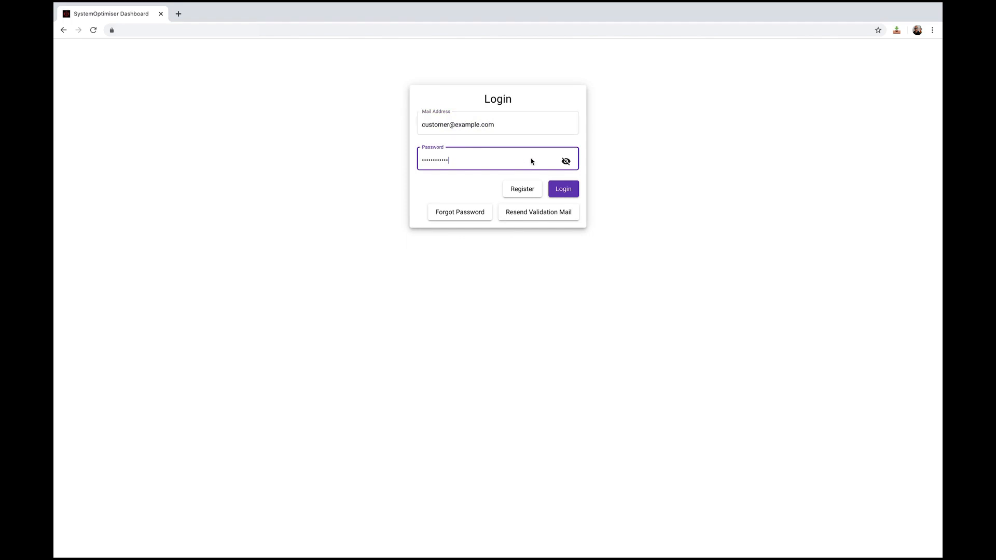
pyautogui.click(563, 194)
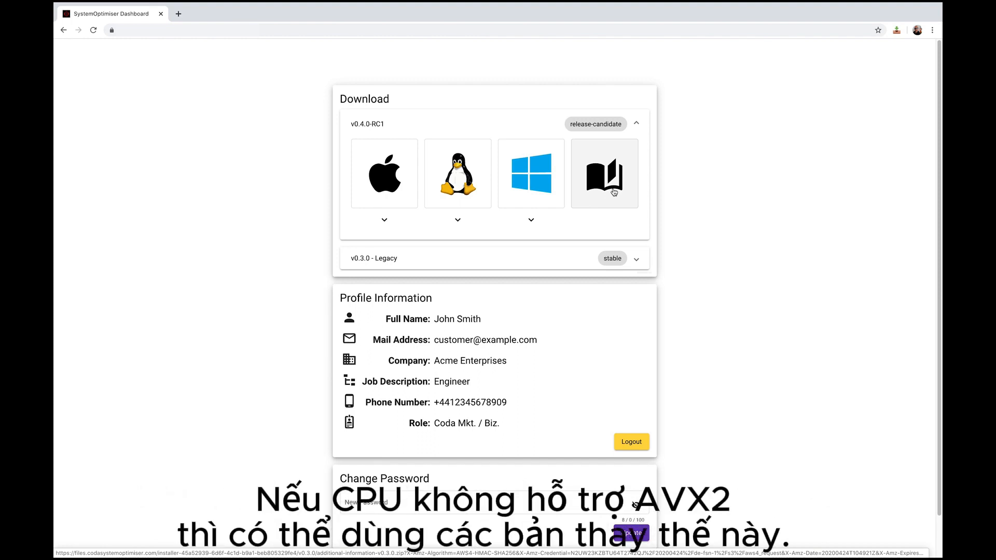
# Step: Expand the macOS build variants of v0.4.0-RC1 and the v0.3.0 - Legacy release to review the available downloads
pyautogui.click(384, 219)
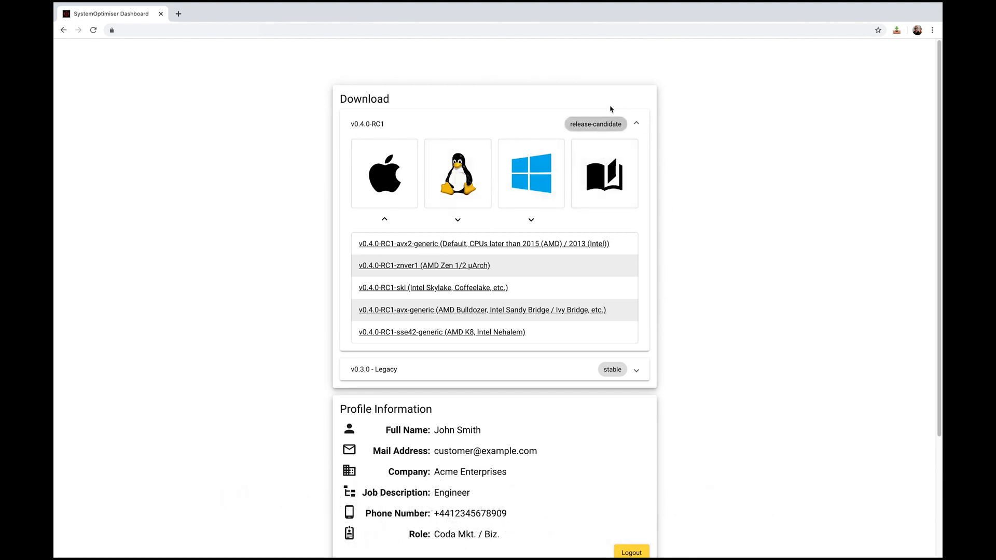
pyautogui.click(636, 373)
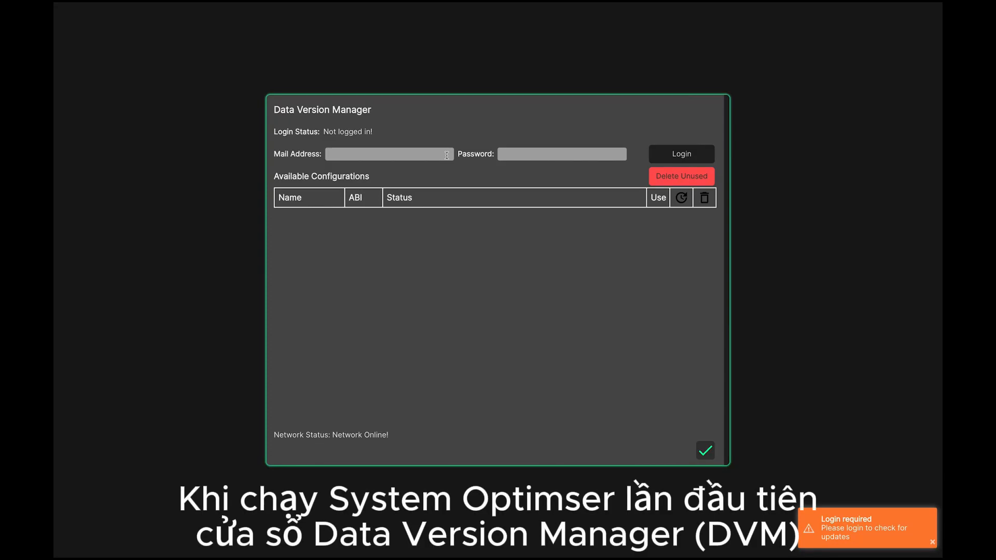
# Step: Switch to System Optimiser and log in to the Data Version Manager with the registered e-mail address and password
pyautogui.click(447, 155)
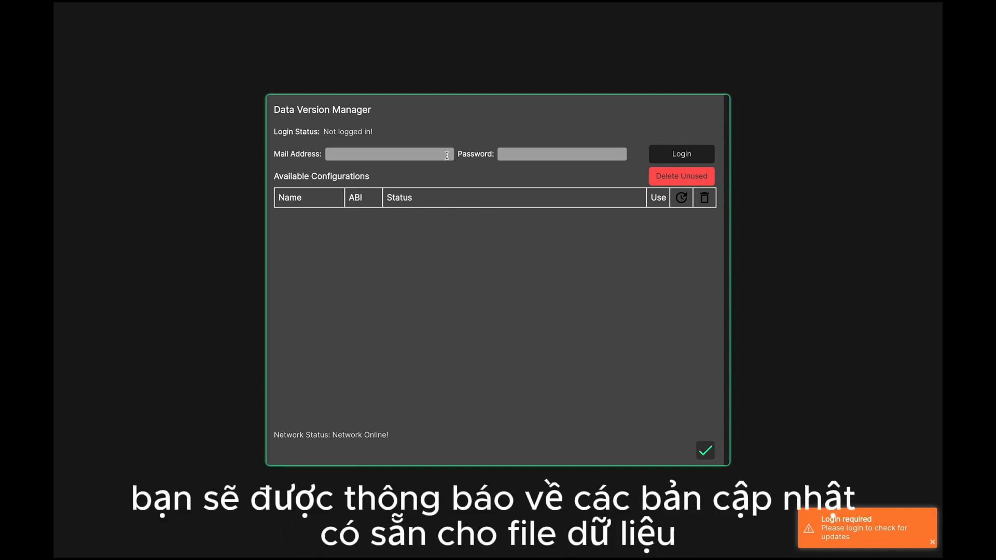
pyautogui.click(447, 155)
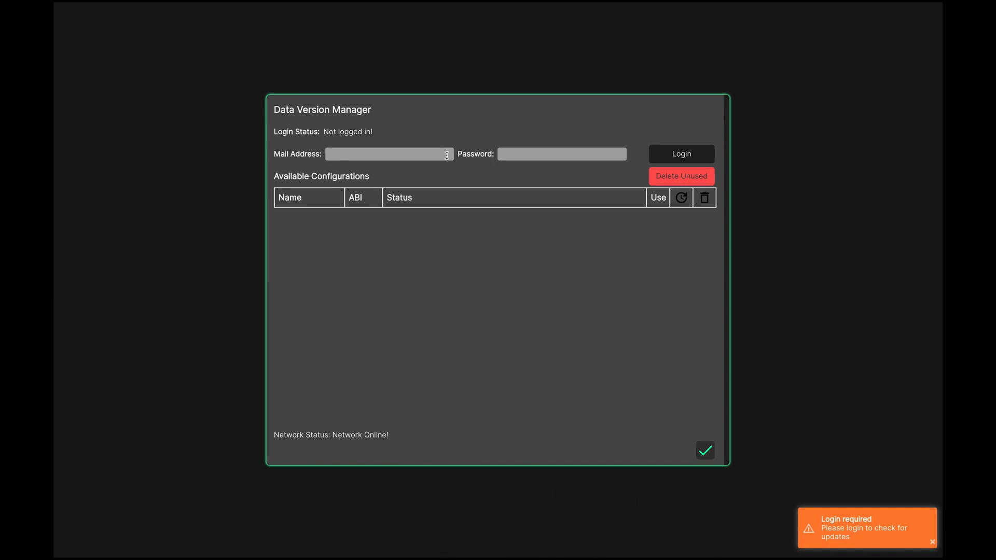
pyautogui.write('customer@')
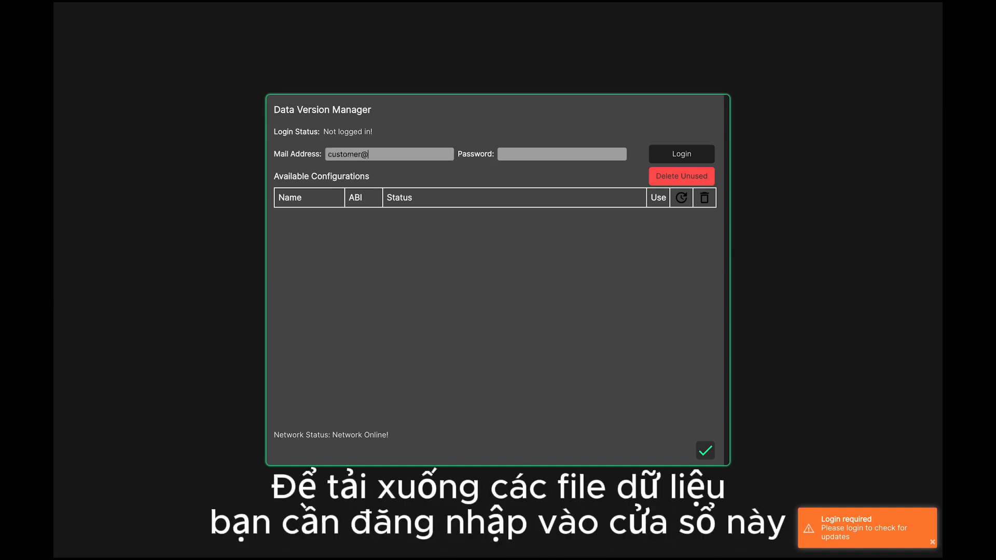
pyautogui.write('example.com')
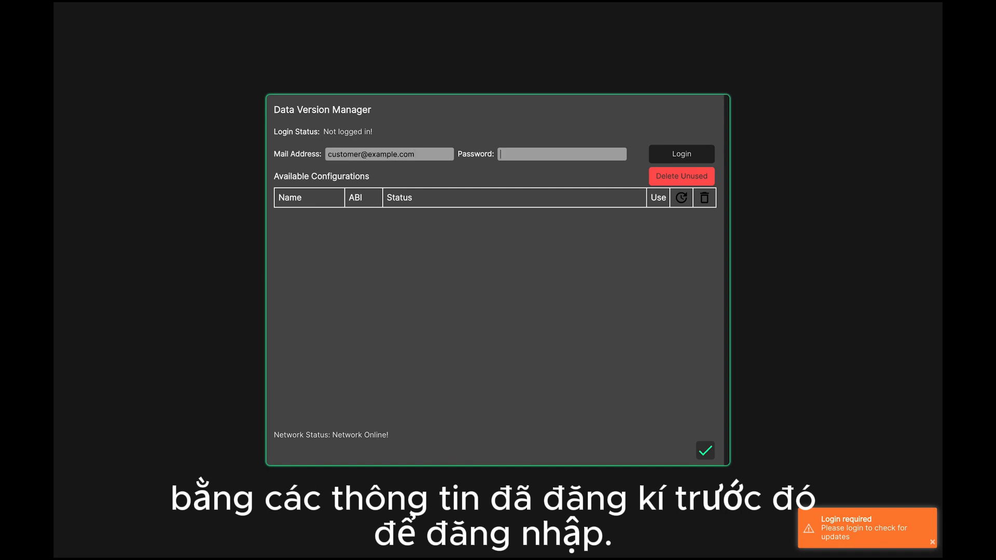
pyautogui.press('Tab')
pyautogui.hotkey('ctrl', 'v')
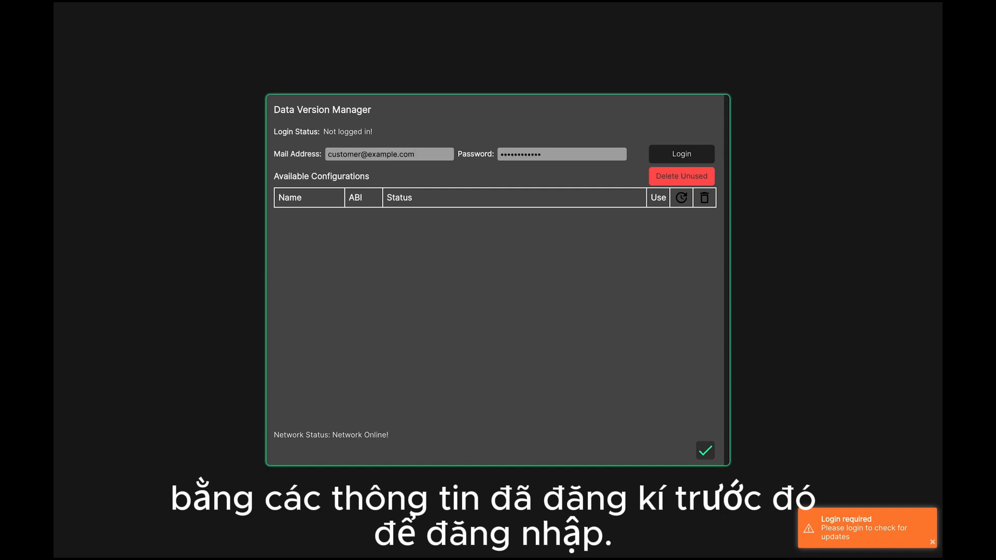
pyautogui.click(686, 163)
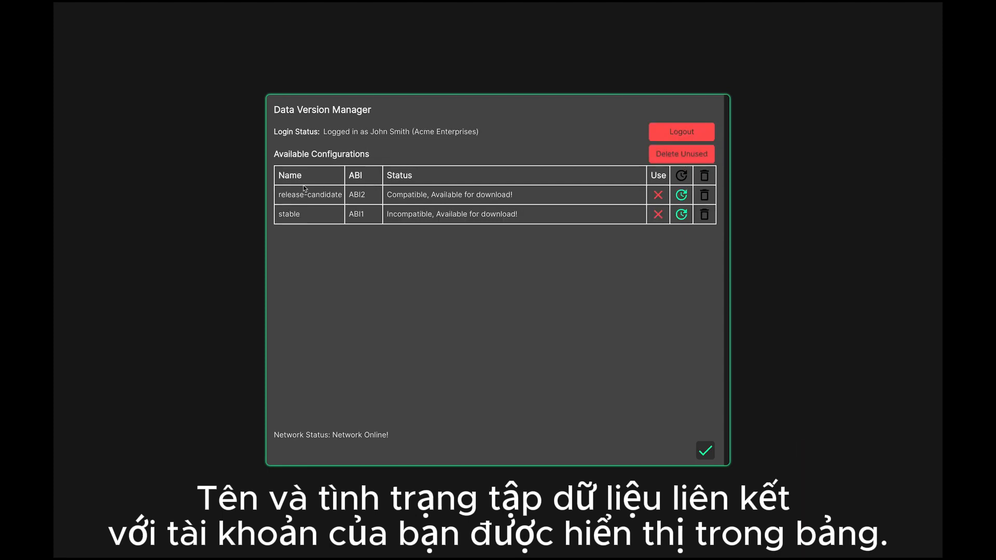
# Step: Download the release-candidate configuration data and set that configuration as the one in use
pyautogui.click(682, 196)
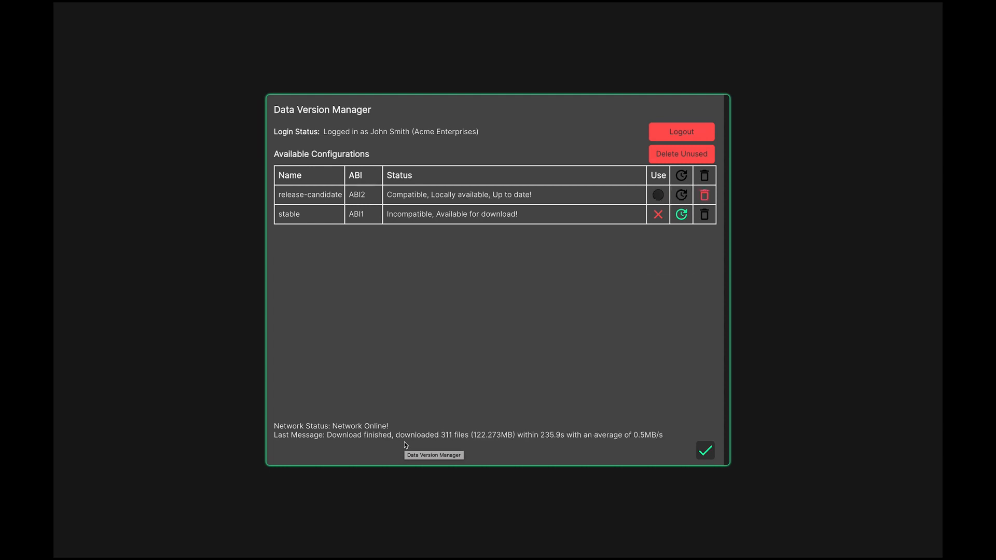
pyautogui.click(657, 196)
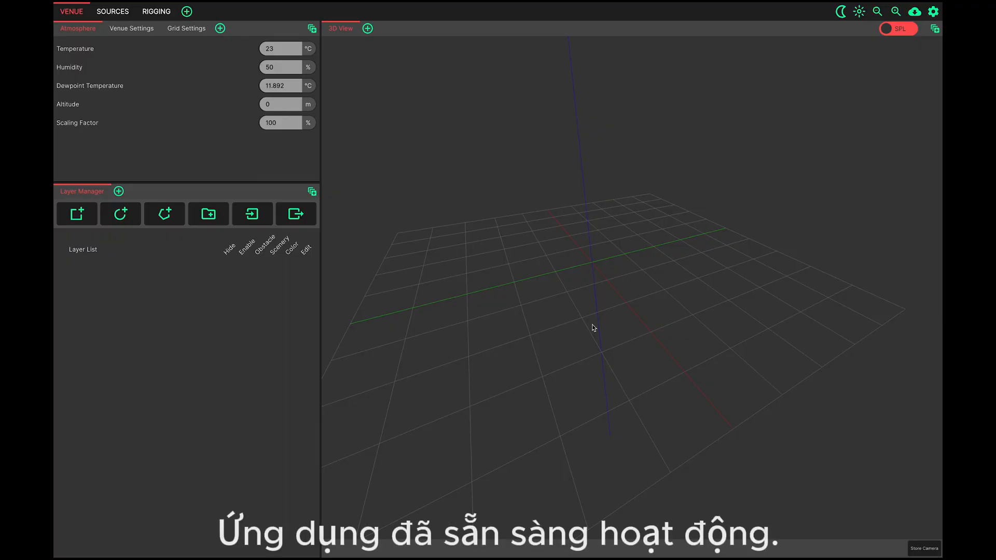
# Step: Try the light interface theme and return to the dark theme
pyautogui.moveTo(593, 332); pyautogui.dragTo(517, 342)
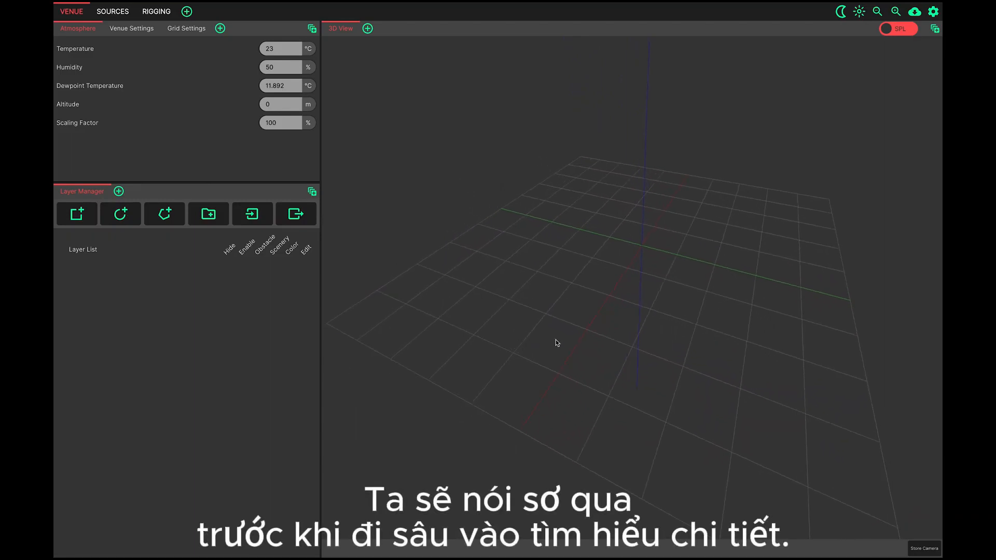
pyautogui.moveTo(726, 268); pyautogui.dragTo(719, 291)
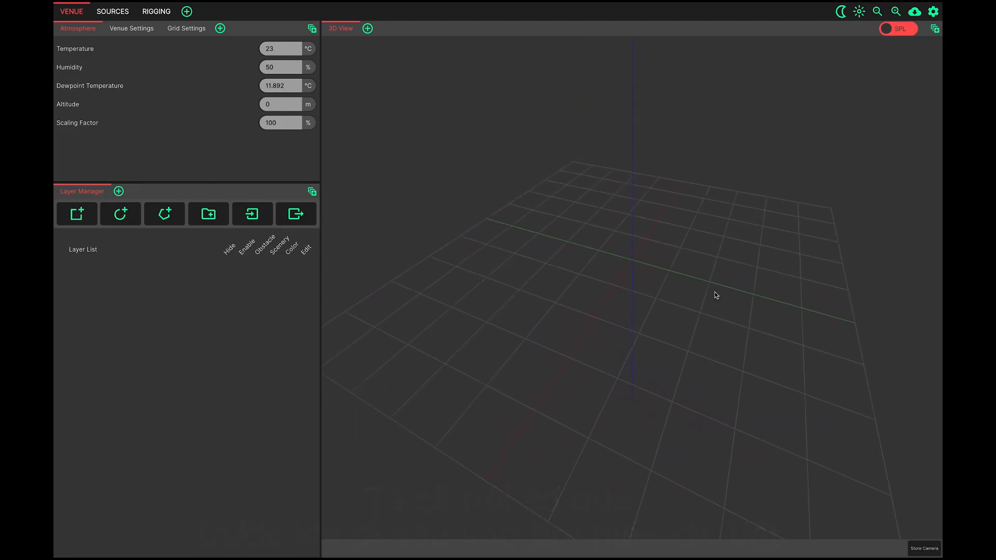
pyautogui.click(860, 11)
pyautogui.click(842, 12)
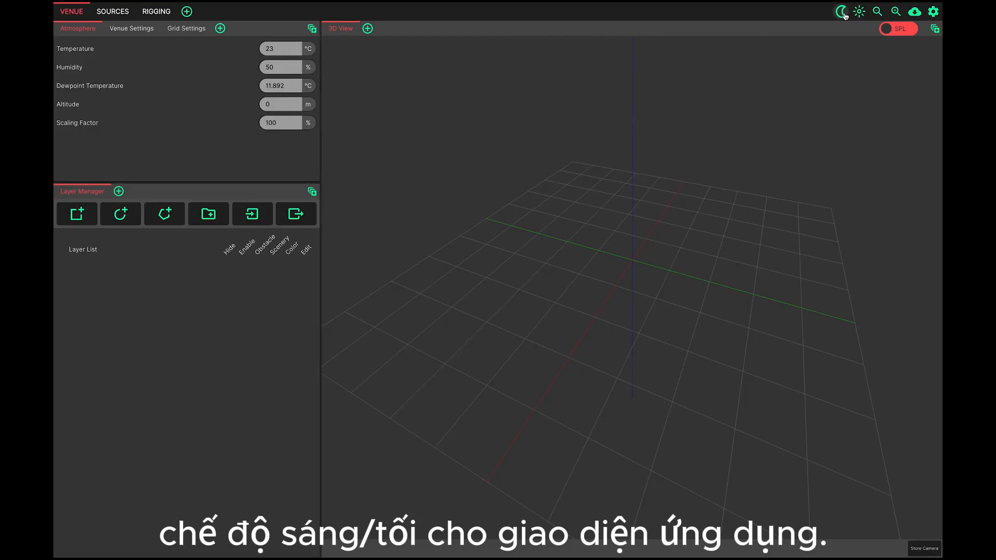
# Step: Enlarge the interface scale once, and reduce it to a more compact size
pyautogui.click(893, 12)
pyautogui.click(877, 11)
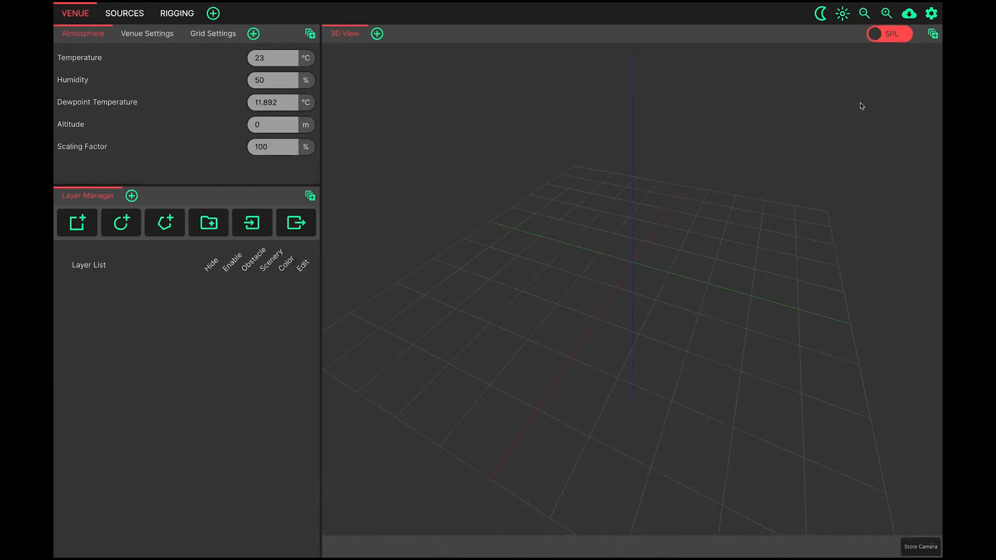
pyautogui.click(876, 11)
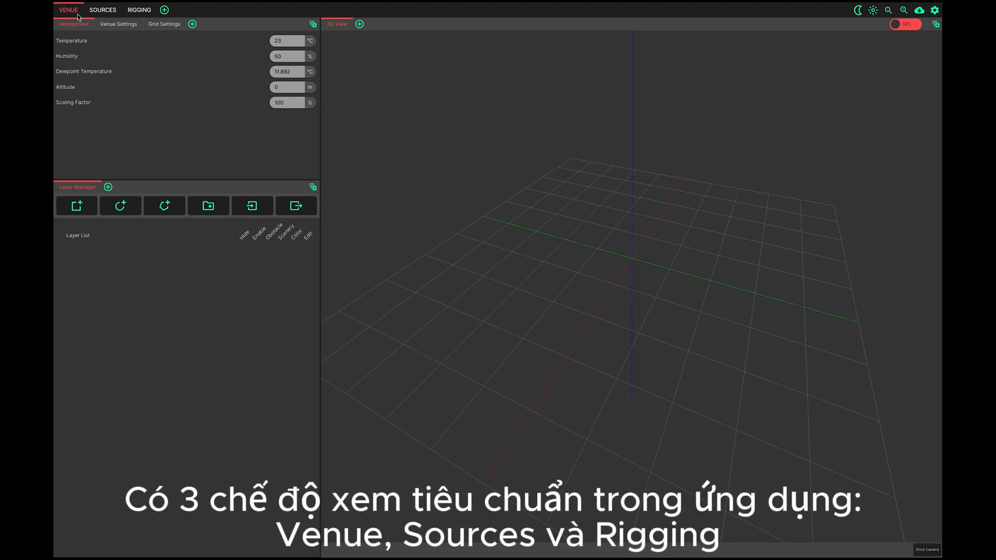
# Step: Look through the Sources and Rigging workspaces, and return to the Venue workspace
pyautogui.click(102, 10)
pyautogui.click(139, 10)
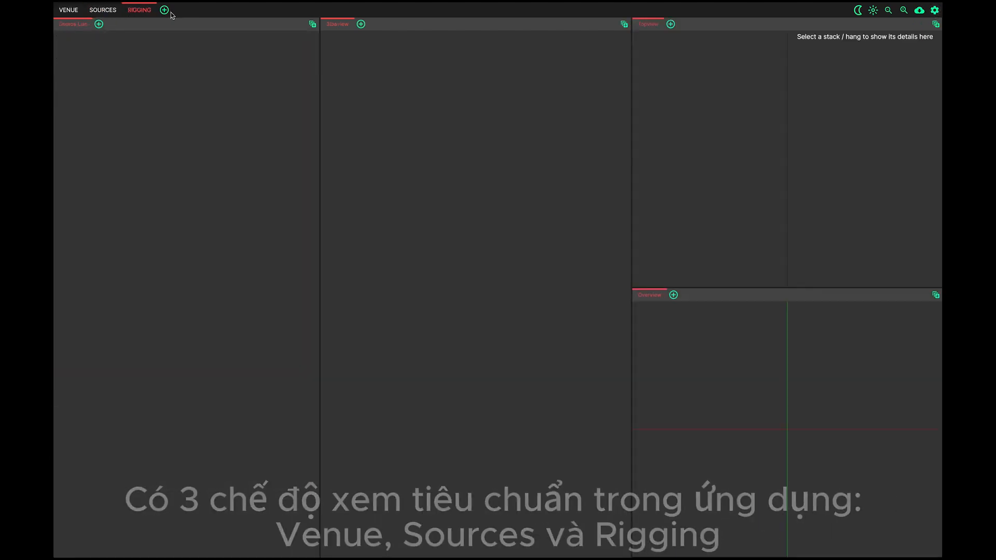
pyautogui.click(70, 11)
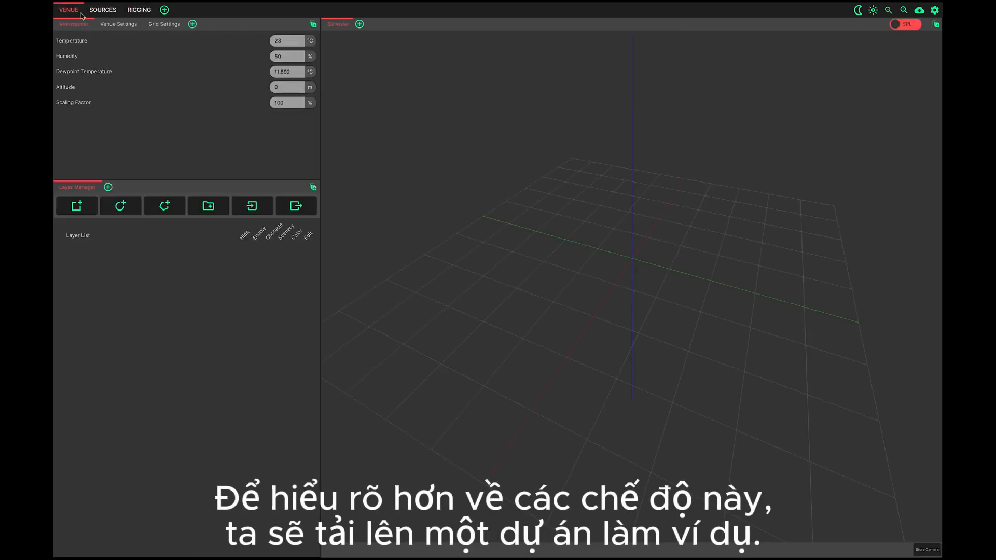
# Step: Load the project file "v0.4 Demo File.cvop" and set the 3D view to the stored Overview camera
pyautogui.moveTo(117, 5)
pyautogui.click(167, 7)
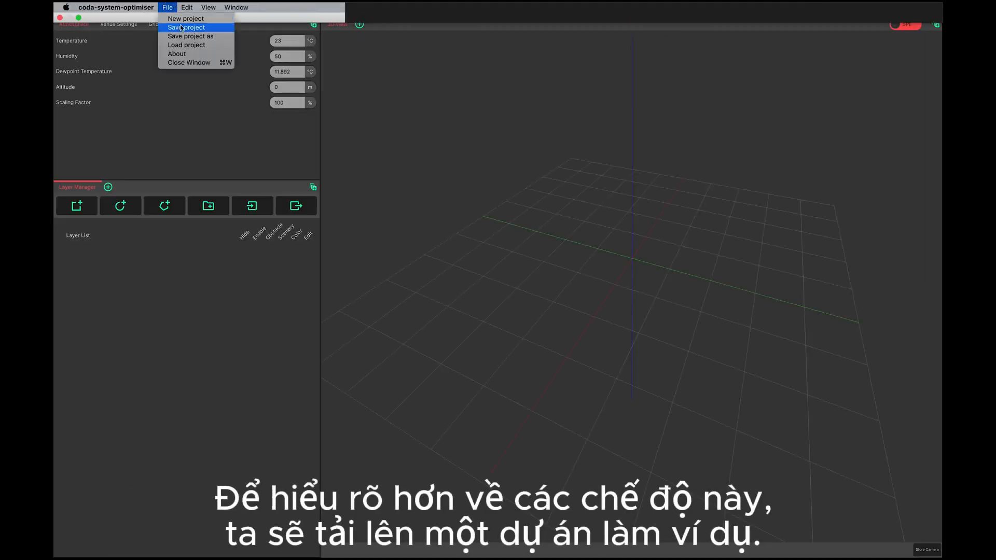
pyautogui.click(179, 41)
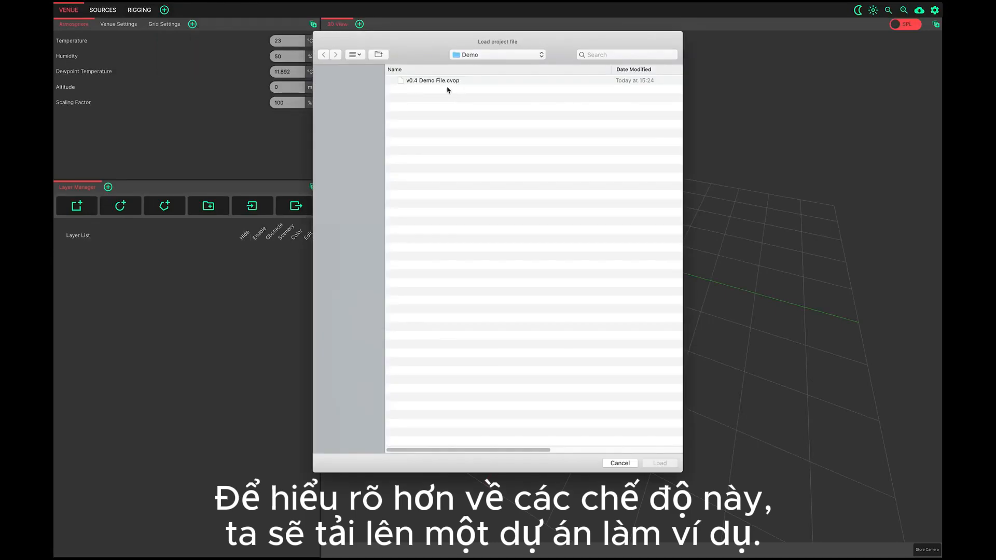
pyautogui.doubleClick(445, 80)
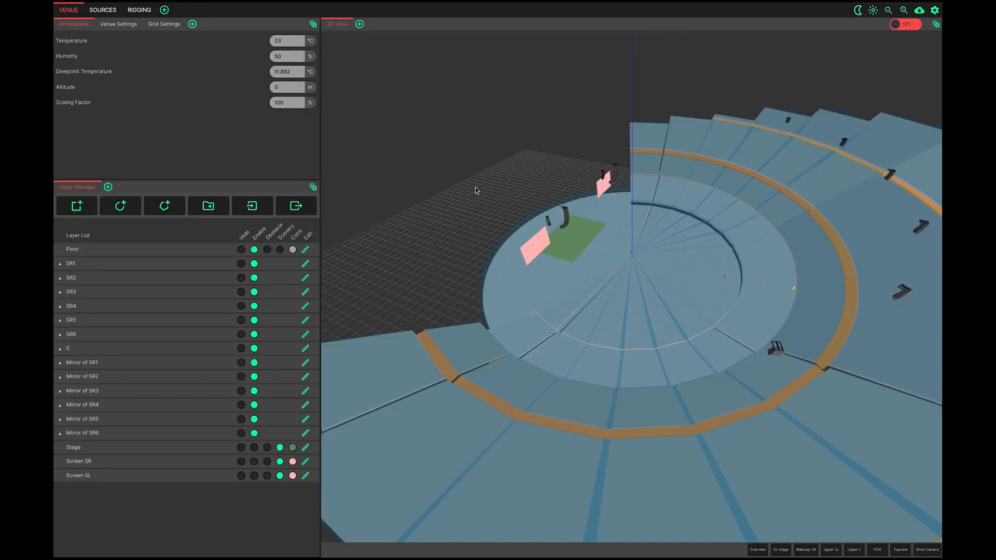
pyautogui.click(756, 549)
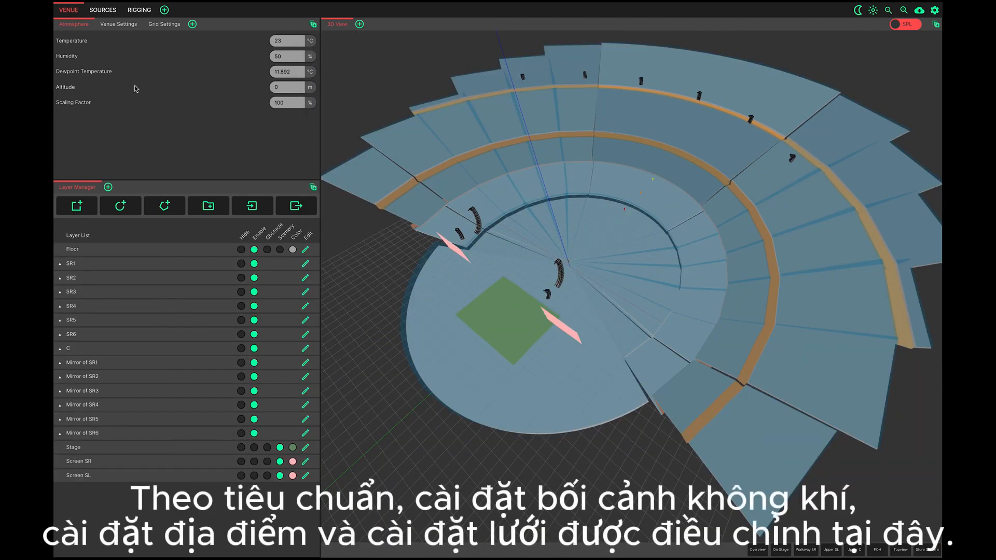
# Step: Review the project's venue settings and grid settings
pyautogui.click(111, 27)
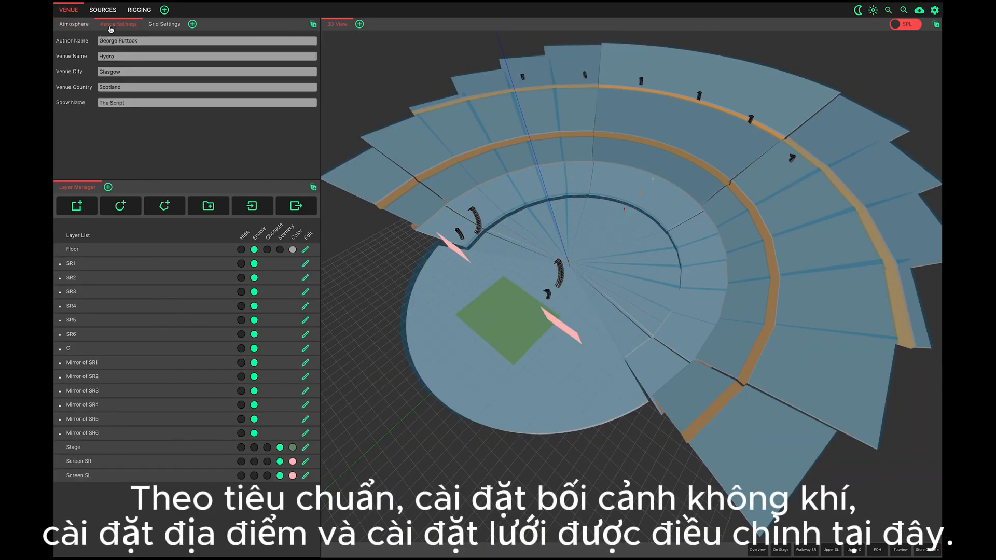
pyautogui.click(152, 26)
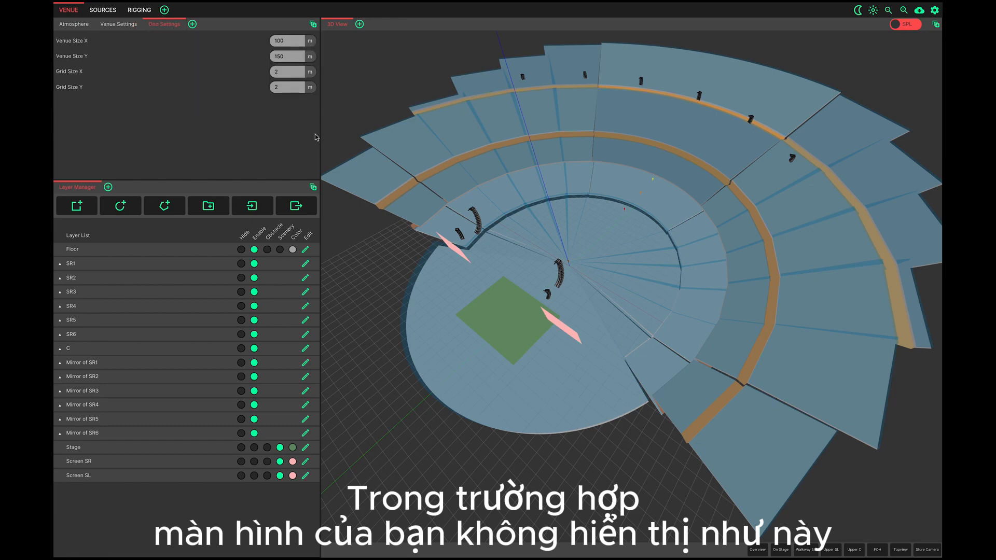
# Step: Widen the settings column and dock the Layer Manager beneath the 3D view
pyautogui.moveTo(320, 136); pyautogui.dragTo(520, 136)
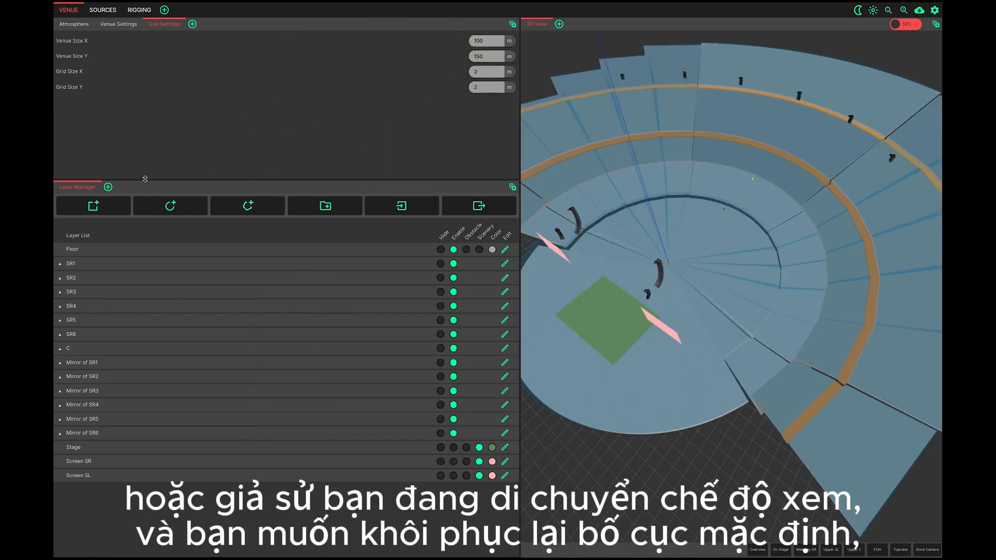
pyautogui.moveTo(78, 187); pyautogui.dragTo(702, 382)
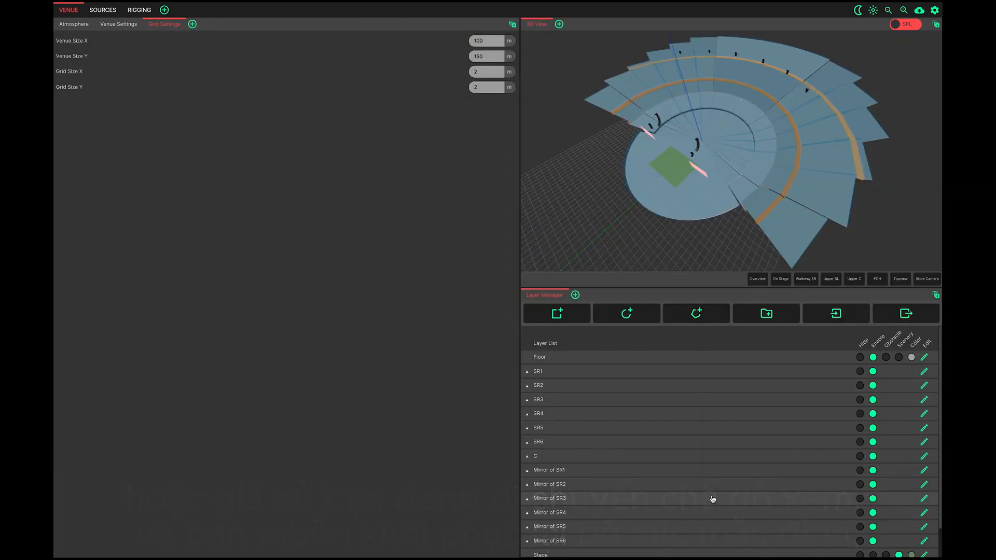
# Step: Run the Reset view command to restore the default layout of the Venue workspace
pyautogui.hotkey('ctrl', 'shift', 'p')
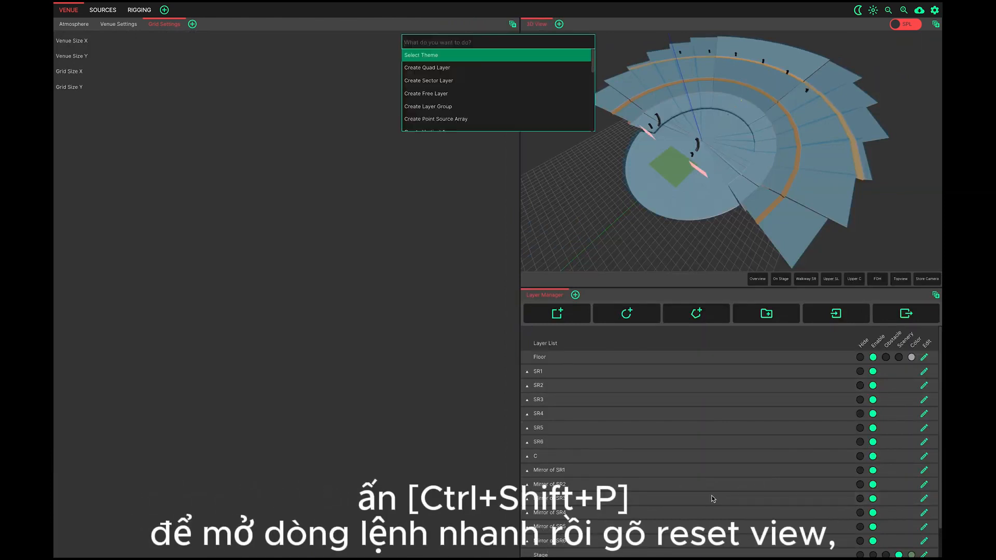
pyautogui.write('reset view')
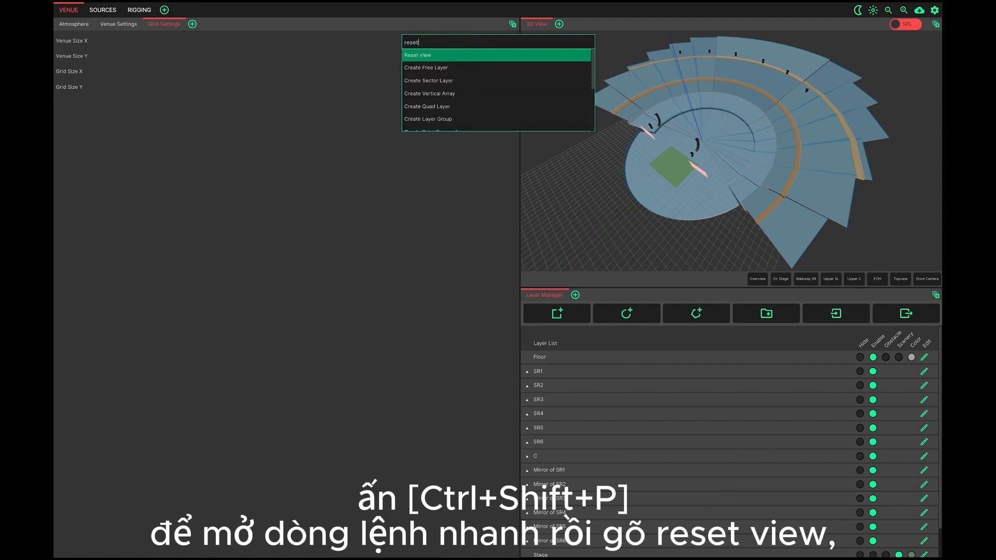
pyautogui.press('Return')
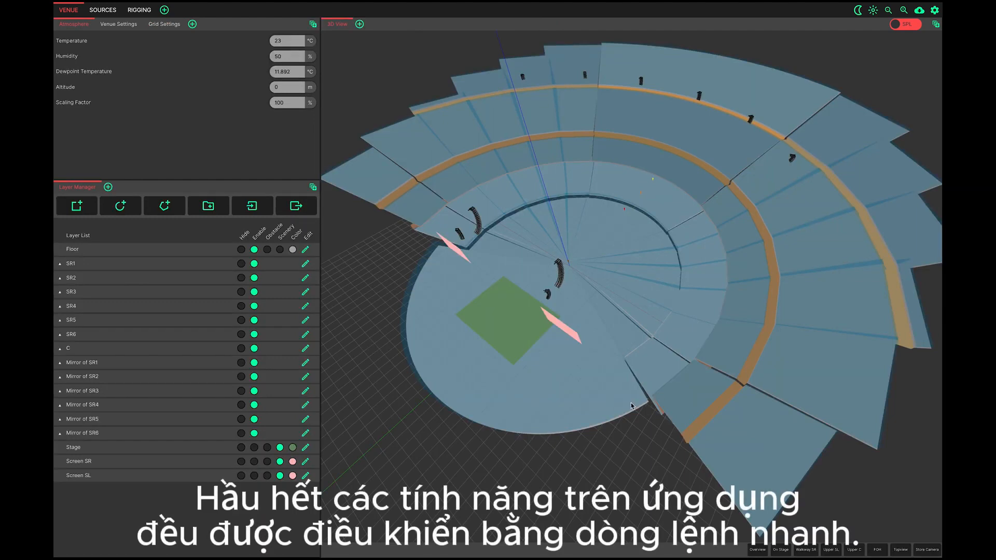
# Step: Browse the list of available quick commands in the command palette
pyautogui.hotkey('ctrl', 'p')
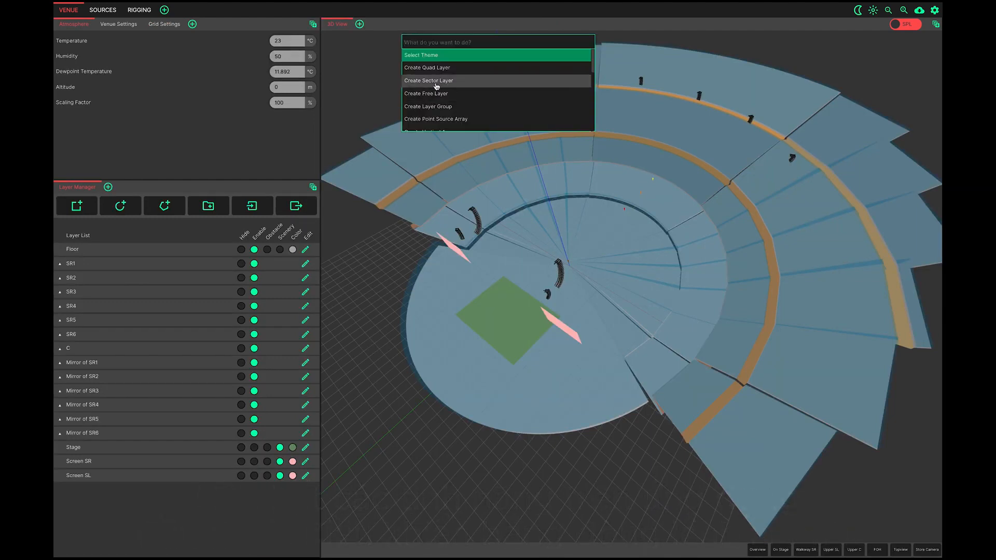
pyautogui.scroll(-2, 436, 87)
pyautogui.scroll(-5, 436, 86)
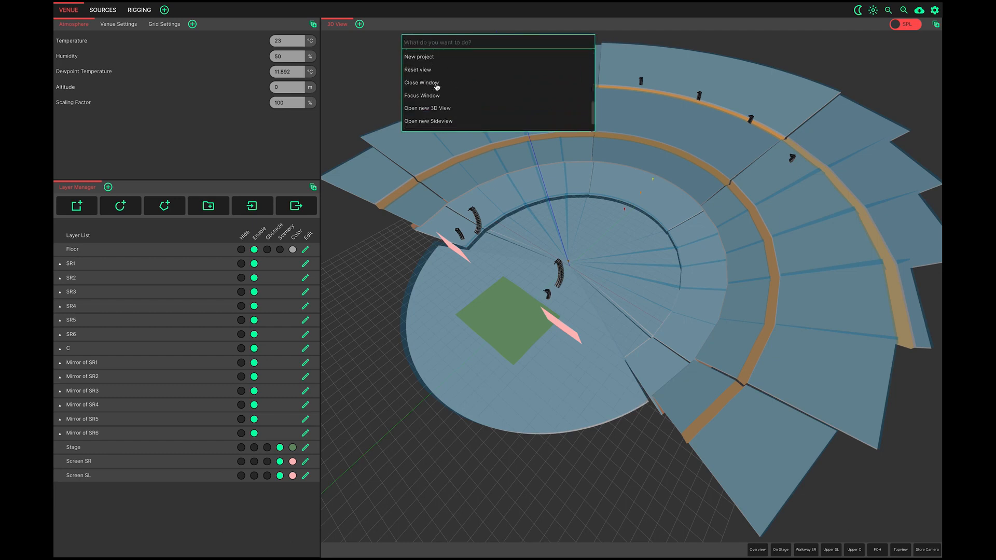
# Step: Try the Obstacle and Scenery options on the Floor layer, switching each one back off
pyautogui.press('Escape')
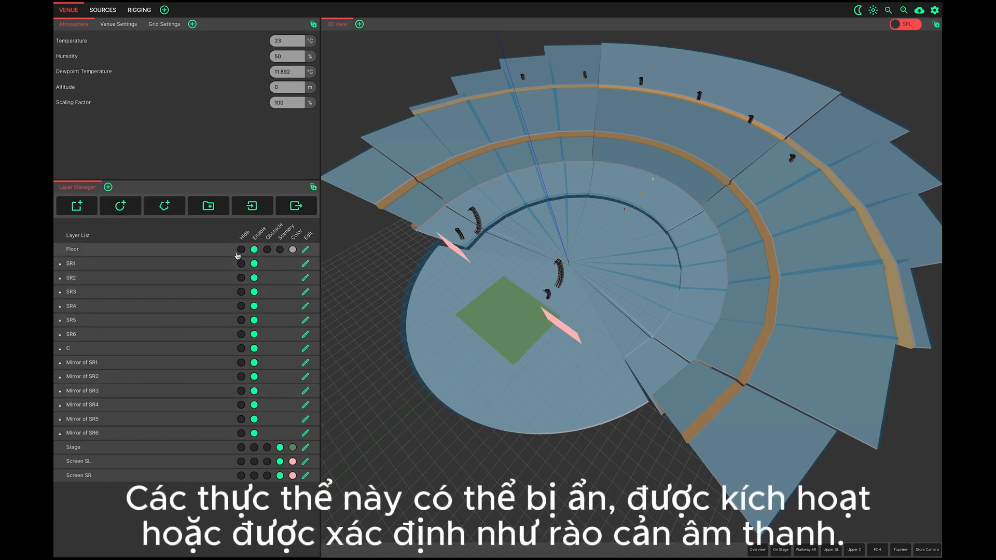
pyautogui.click(267, 250)
pyautogui.click(268, 252)
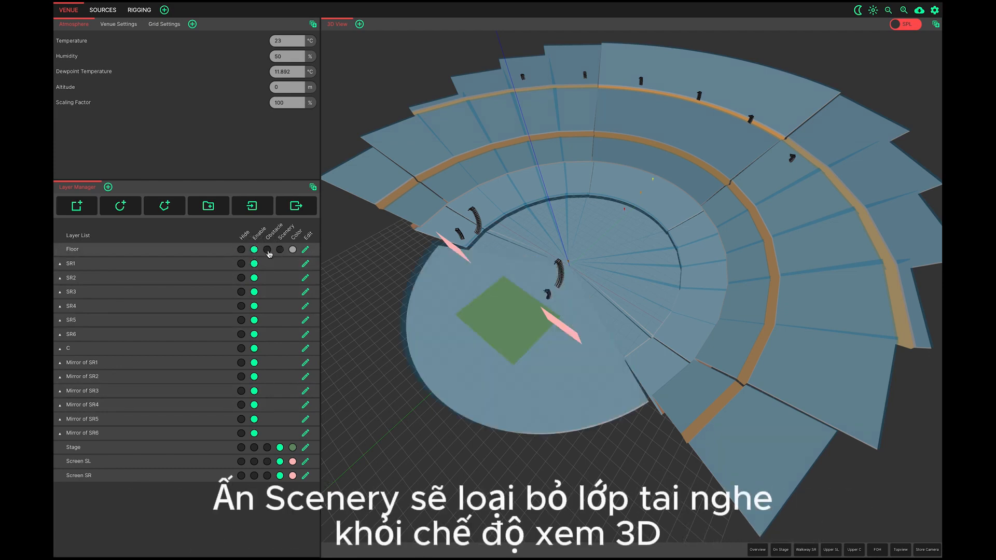
pyautogui.click(280, 250)
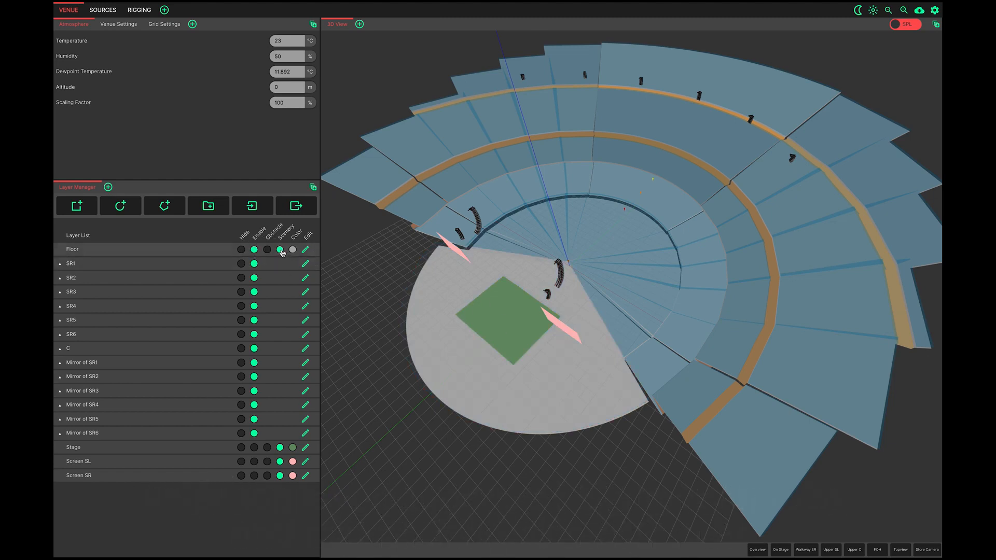
pyautogui.click(280, 250)
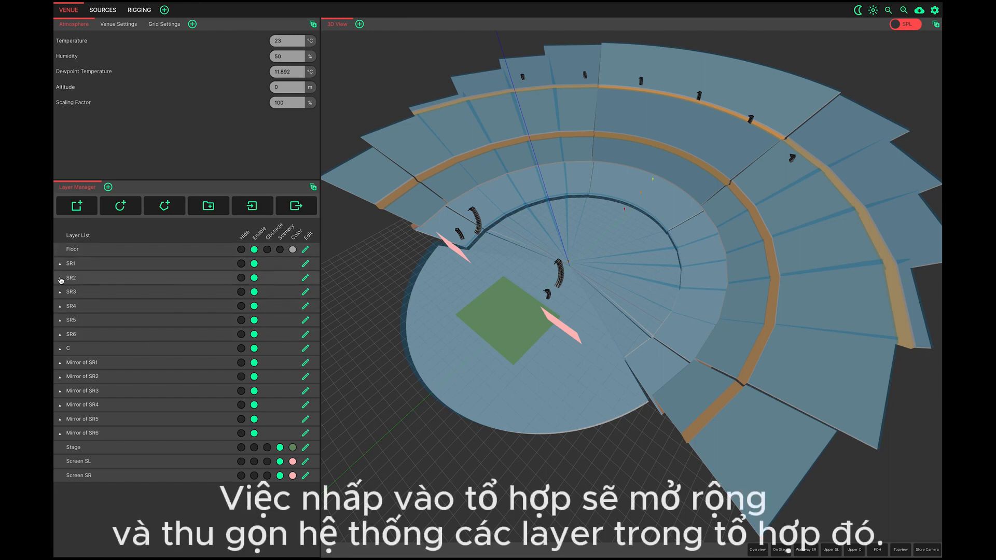
# Step: Expand and collapse the SR1 and SR2 layer groups to inspect the layers they contain
pyautogui.click(146, 264)
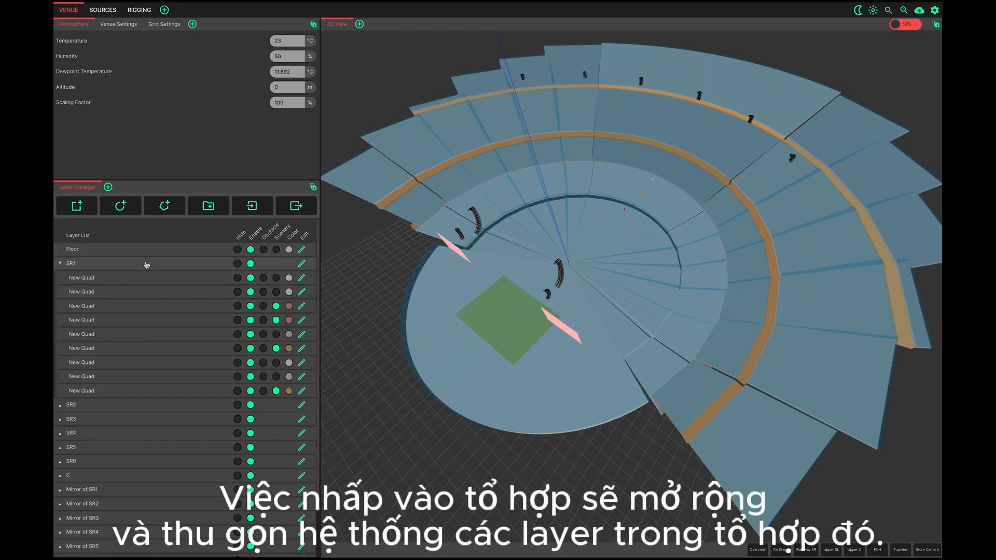
pyautogui.click(147, 264)
pyautogui.click(140, 279)
pyautogui.click(140, 279)
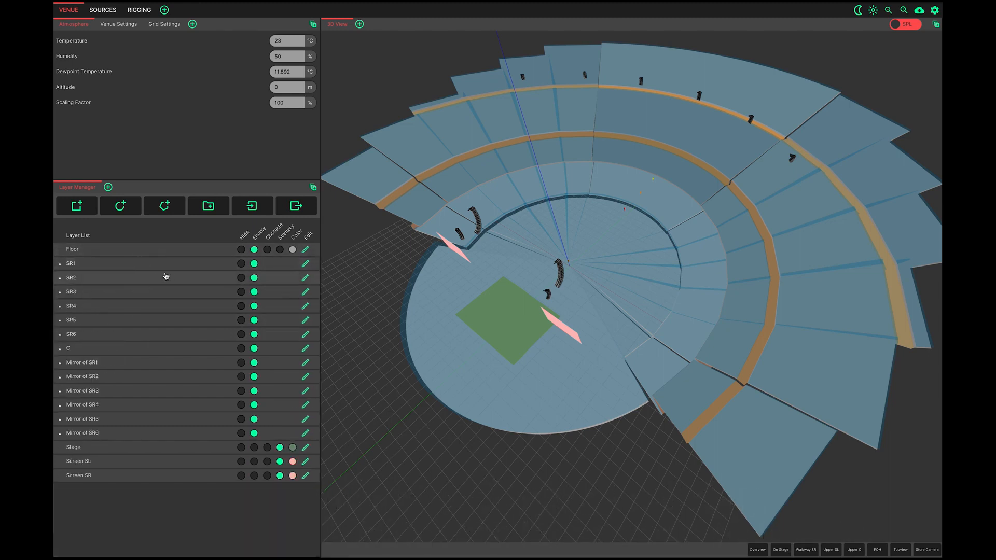
# Step: Create a layer group named New Group, move the Screen SR and Screen SL layers into it, and collapse it
pyautogui.click(207, 212)
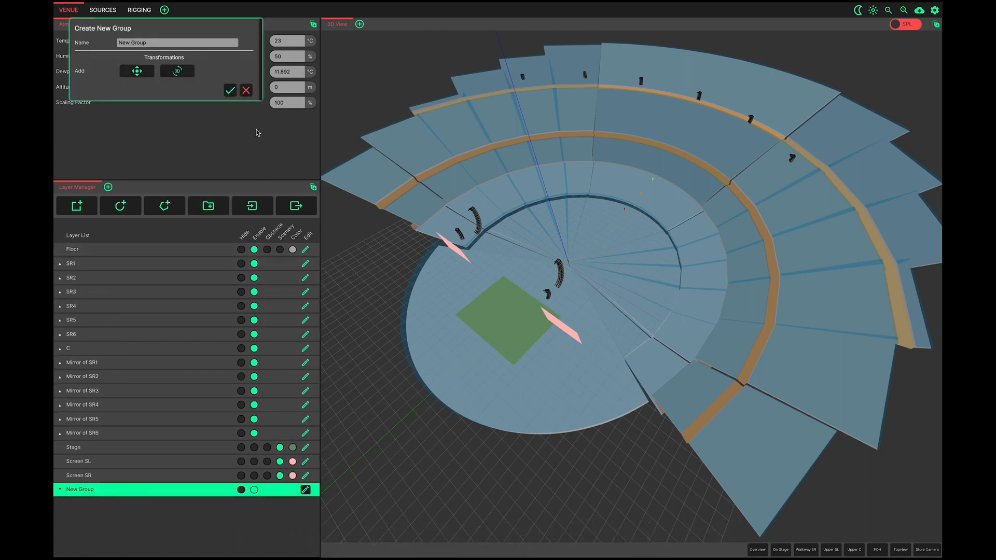
pyautogui.click(230, 91)
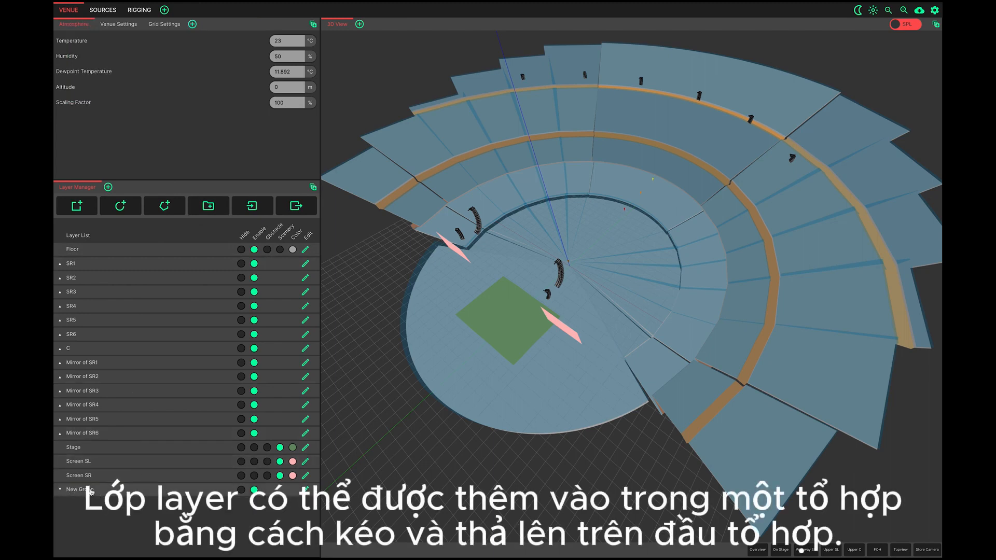
pyautogui.moveTo(90, 478)
pyautogui.mouseDown()
pyautogui.moveTo(89, 487)
pyautogui.moveTo(90, 476)
pyautogui.mouseUp()
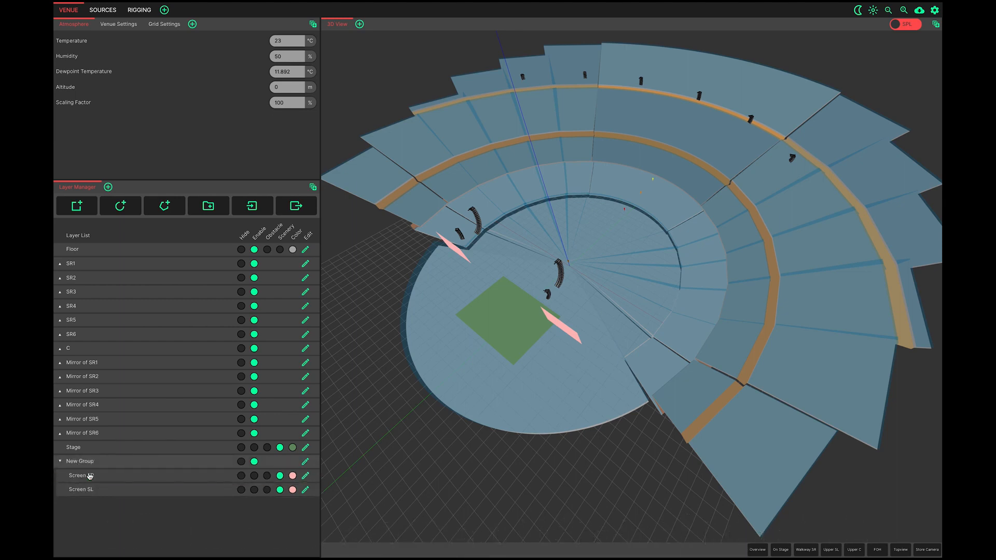
pyautogui.click(89, 463)
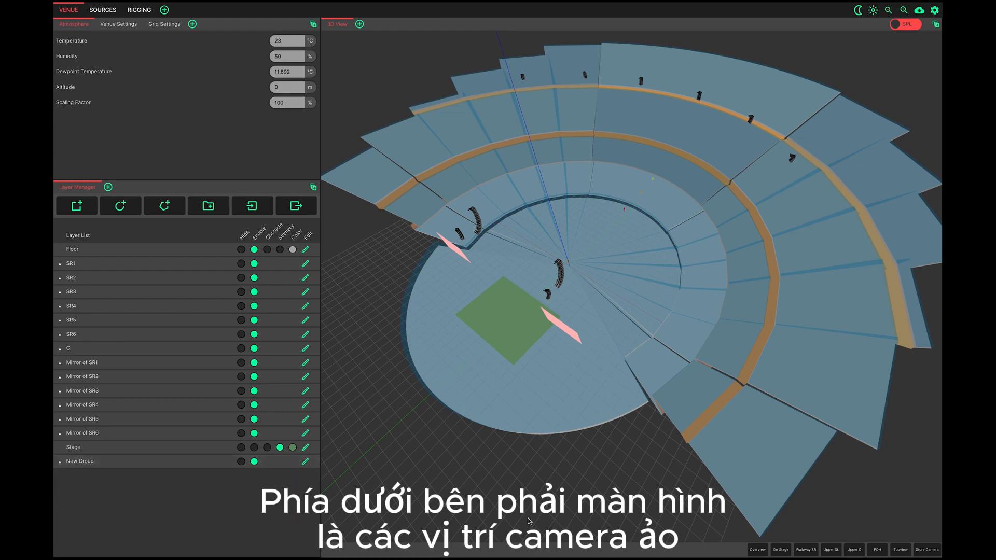
# Step: Check the venue sightlines from the stored cameras, including On Stage, Walkway SR, Upper SL, Upper C, FOH and Topview
pyautogui.click(776, 552)
pyautogui.click(816, 552)
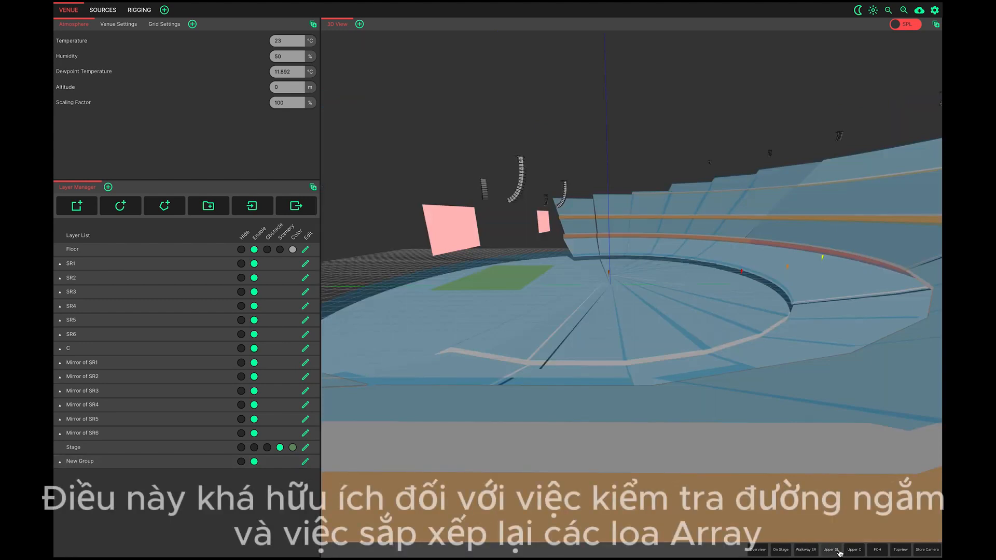
pyautogui.click(830, 551)
pyautogui.click(849, 551)
pyautogui.click(877, 551)
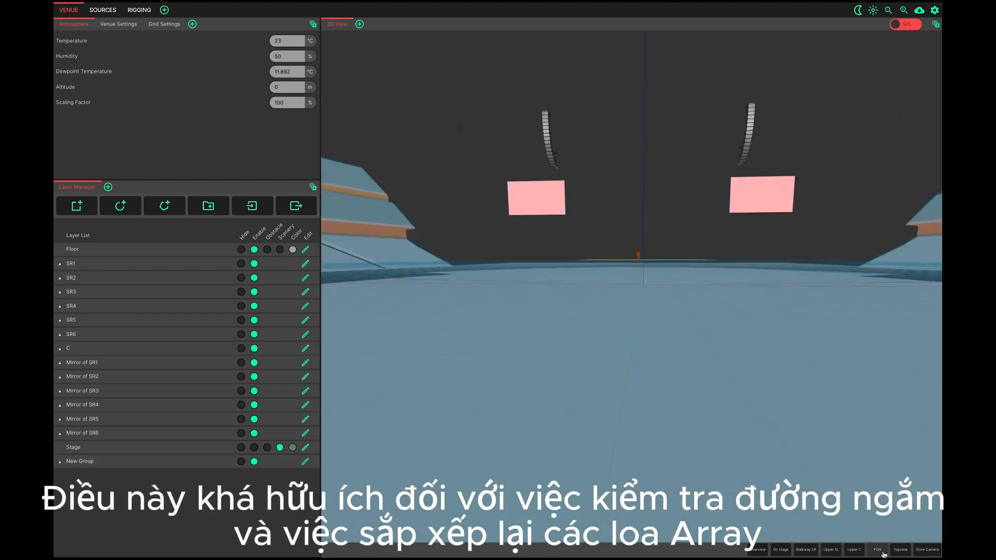
pyautogui.click(897, 552)
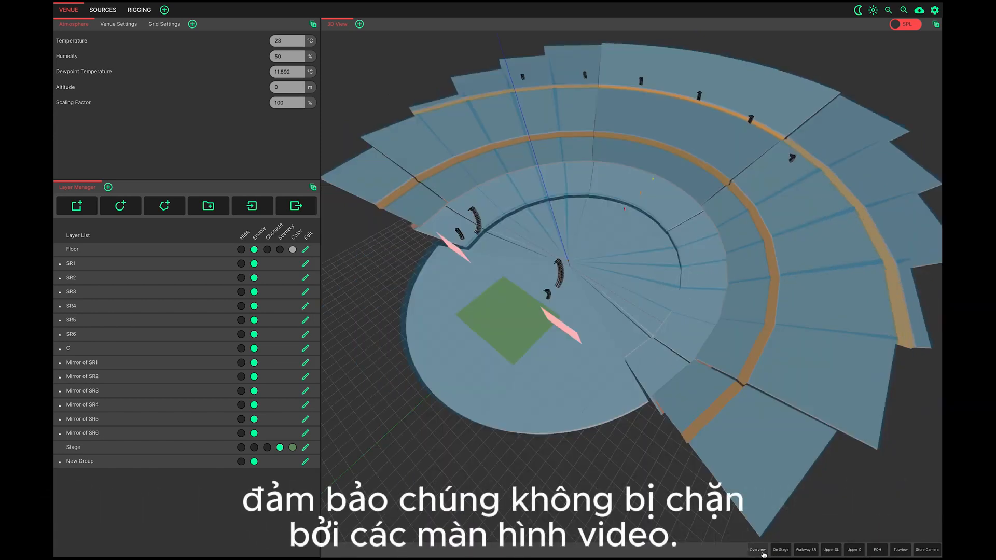
pyautogui.click(807, 552)
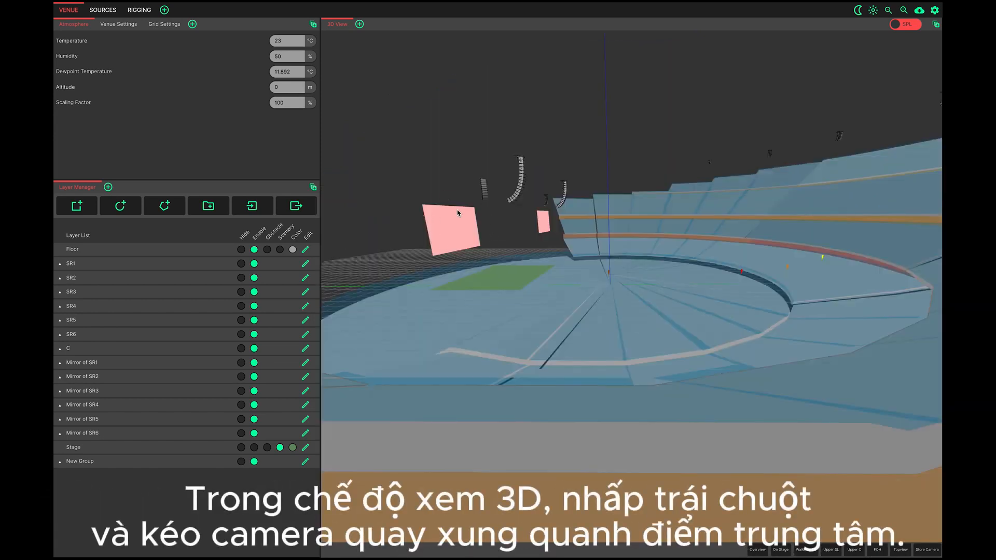
# Step: Store a zoomed-out camera position facing the seating from behind the stage under the name Hello world
pyautogui.moveTo(523, 279); pyautogui.dragTo(639, 314)
pyautogui.moveTo(764, 314); pyautogui.dragTo(775, 271, button='right')
pyautogui.scroll(4, 775, 271)
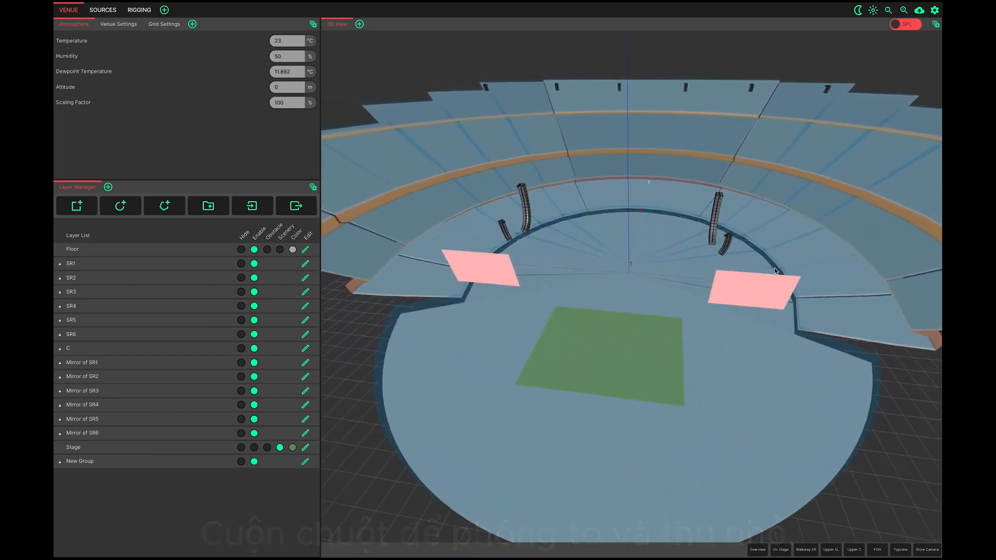
pyautogui.scroll(-7, 774, 271)
pyautogui.scroll(-3, 774, 271)
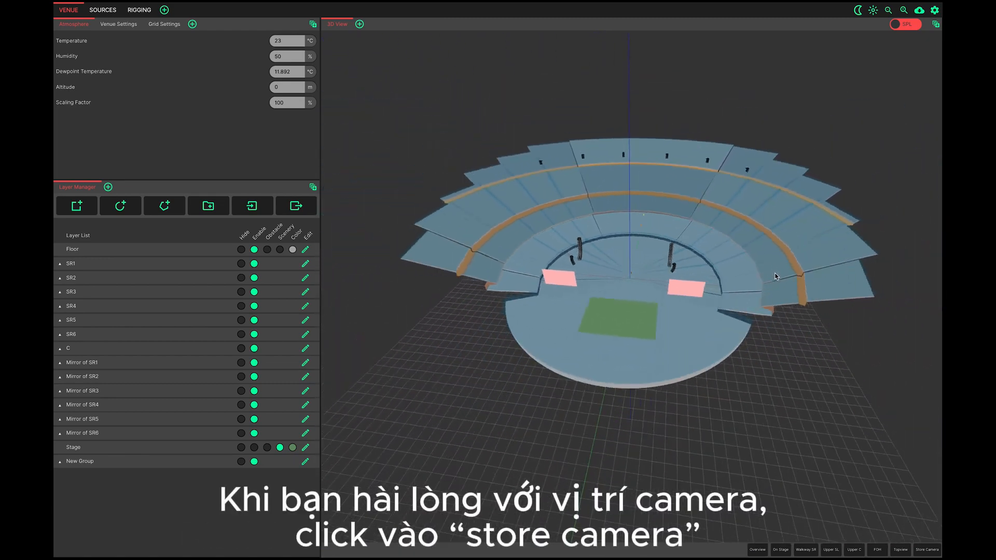
pyautogui.click(926, 549)
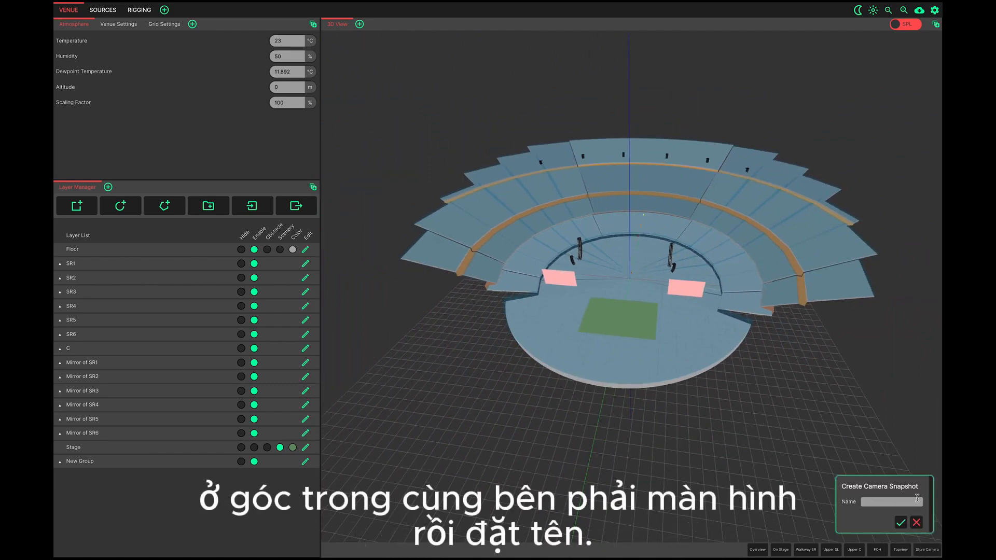
pyautogui.write('Hello world')
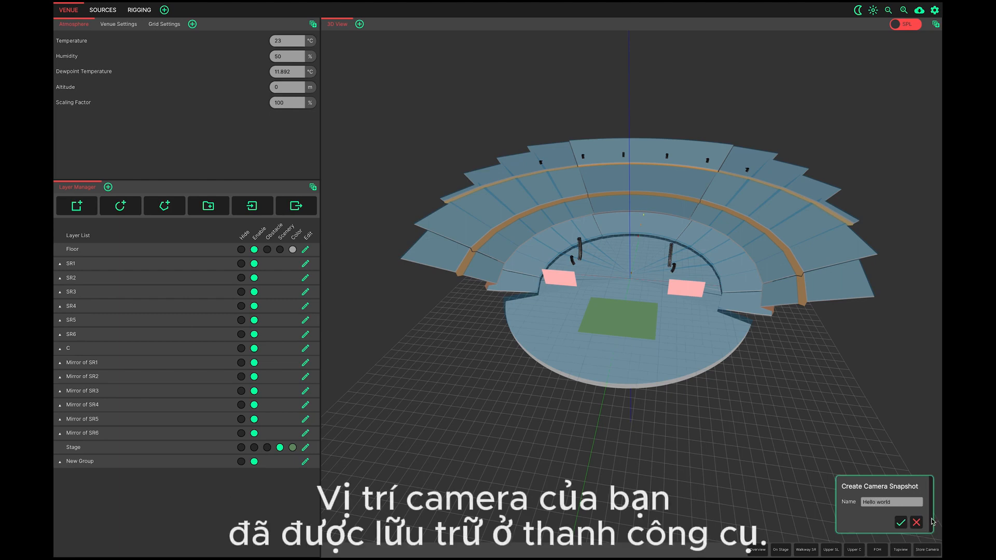
pyautogui.click(901, 522)
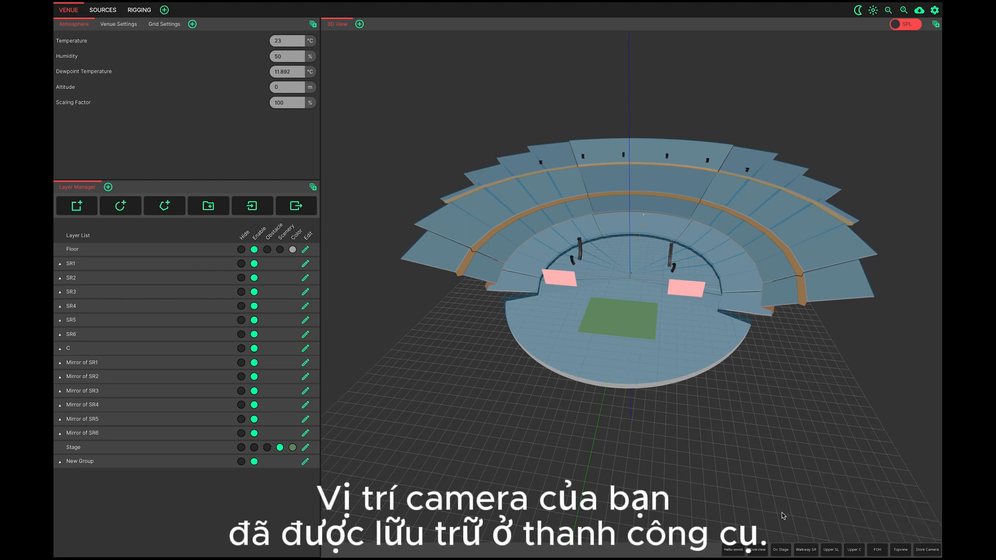
# Step: Recall the Hello world camera, delete it, and return the 3D view to the Overview camera
pyautogui.click(750, 550)
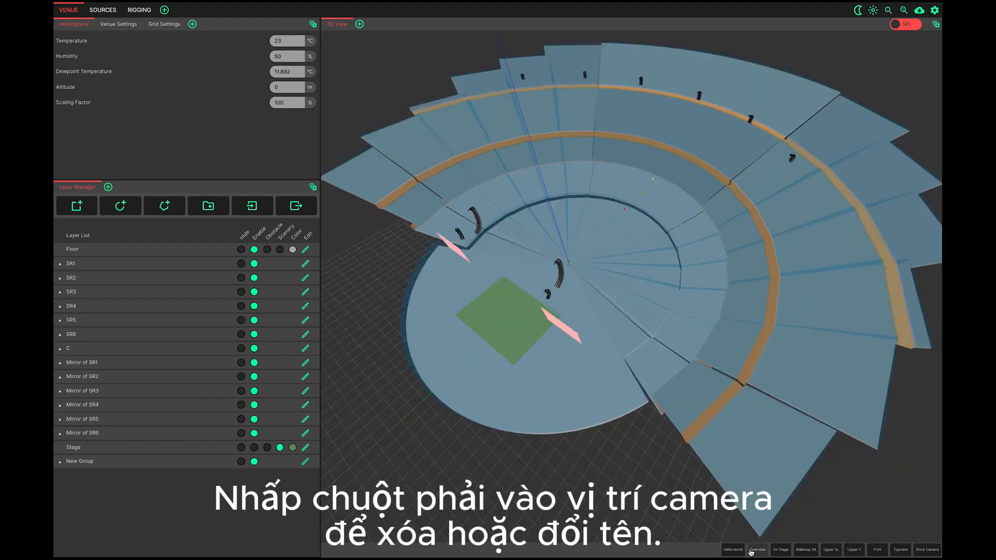
pyautogui.click(743, 550)
pyautogui.rightClick(744, 550)
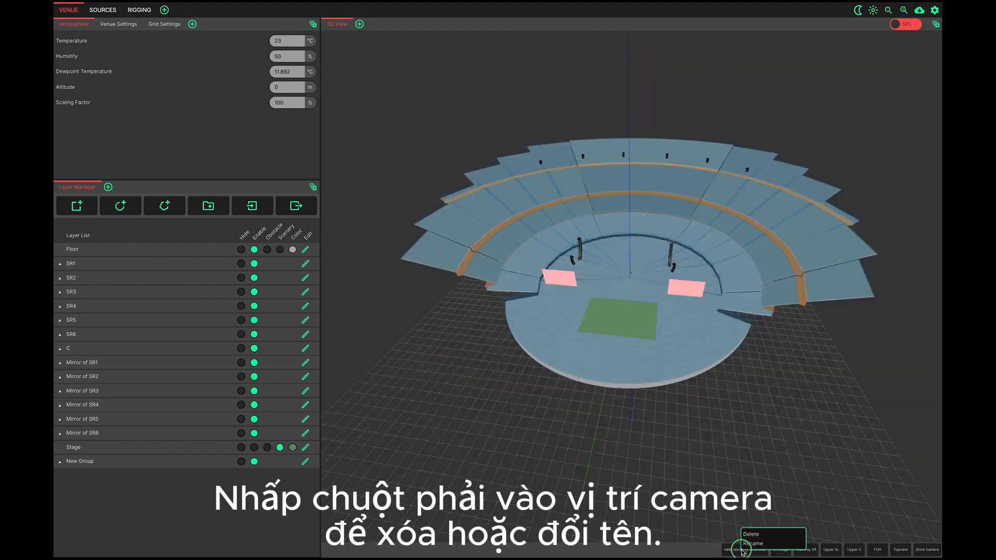
pyautogui.click(749, 534)
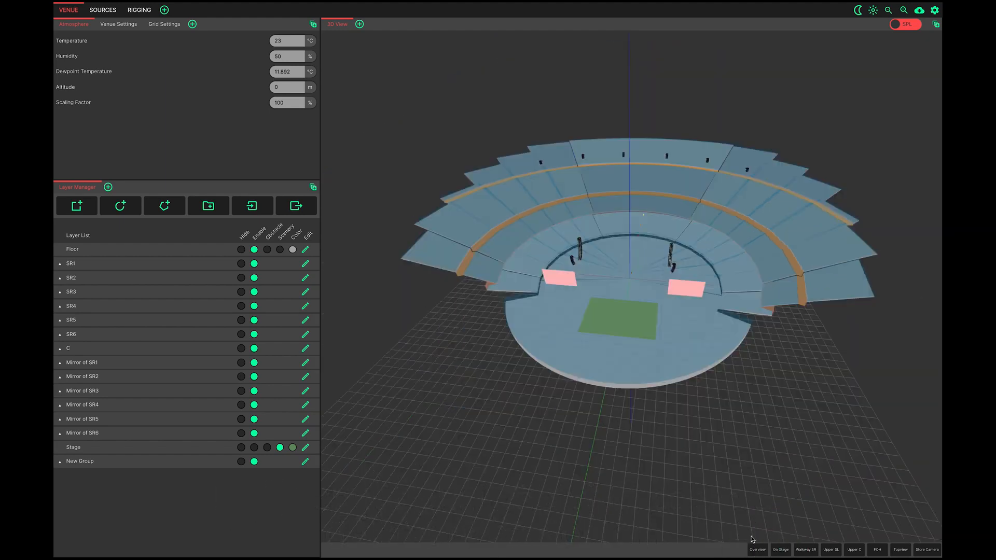
pyautogui.click(755, 550)
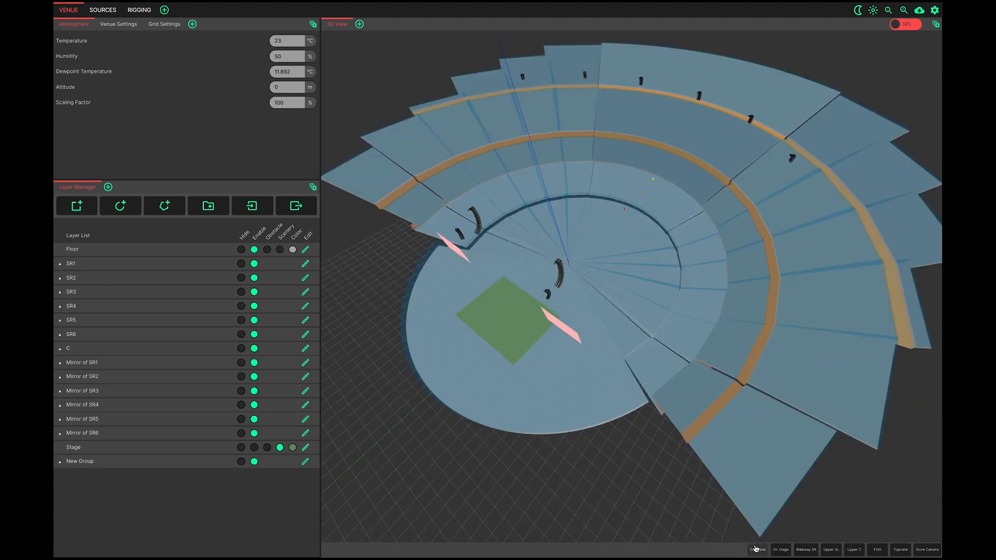
# Step: Switch to the Sources workspace and set its 3D view to the Overview camera
pyautogui.click(102, 9)
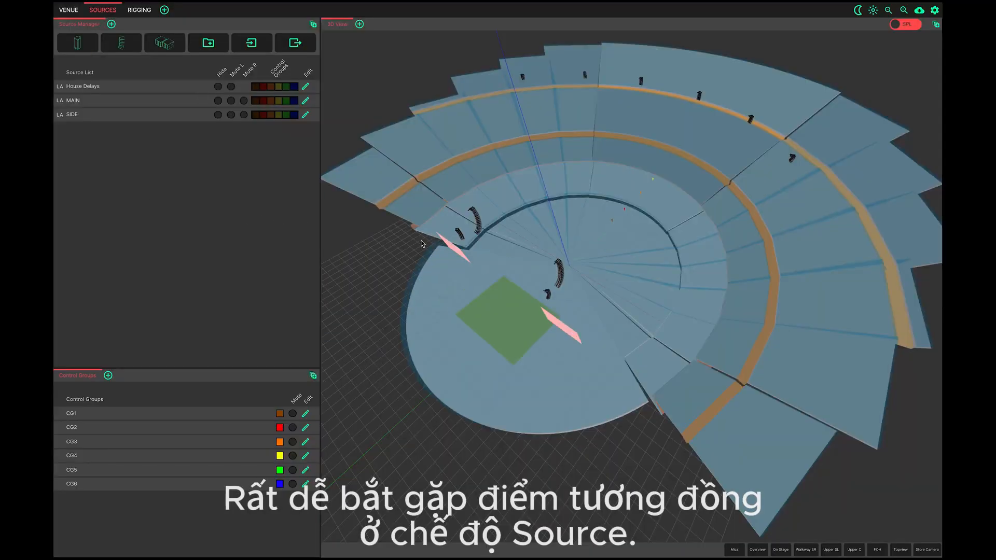
pyautogui.moveTo(631, 294); pyautogui.dragTo(650, 275)
pyautogui.click(757, 549)
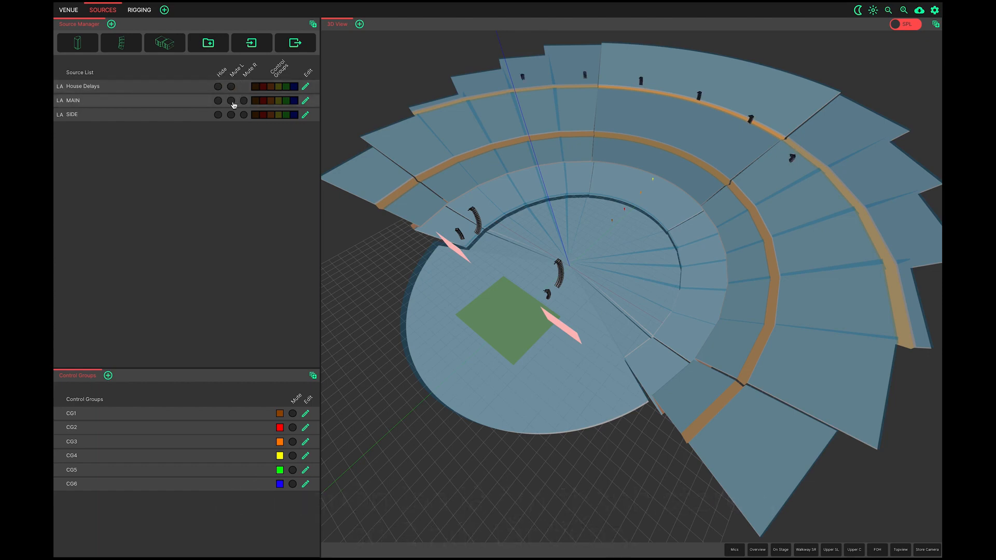
# Step: Review the general setup and parametric EQ settings of control group CG1 without changing any values
pyautogui.click(261, 104)
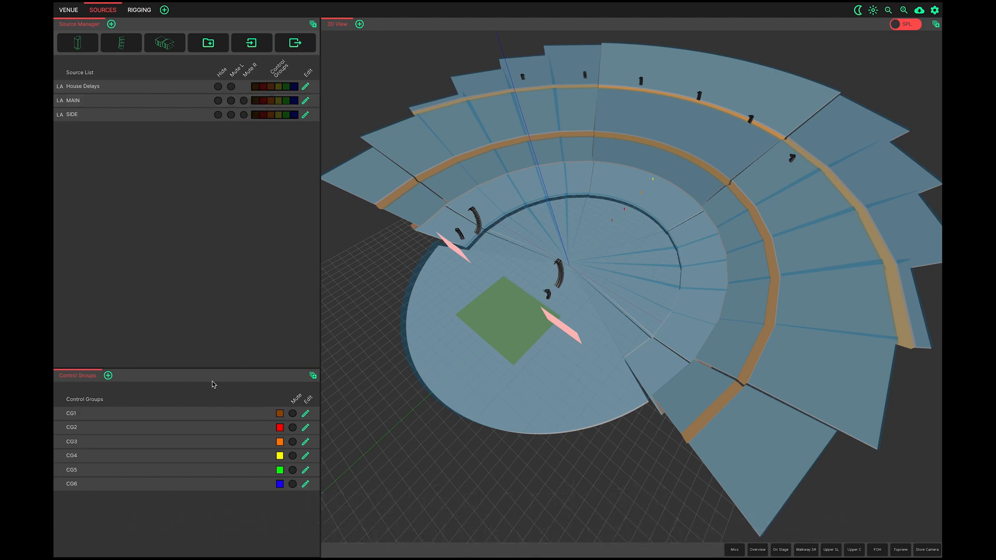
pyautogui.click(304, 414)
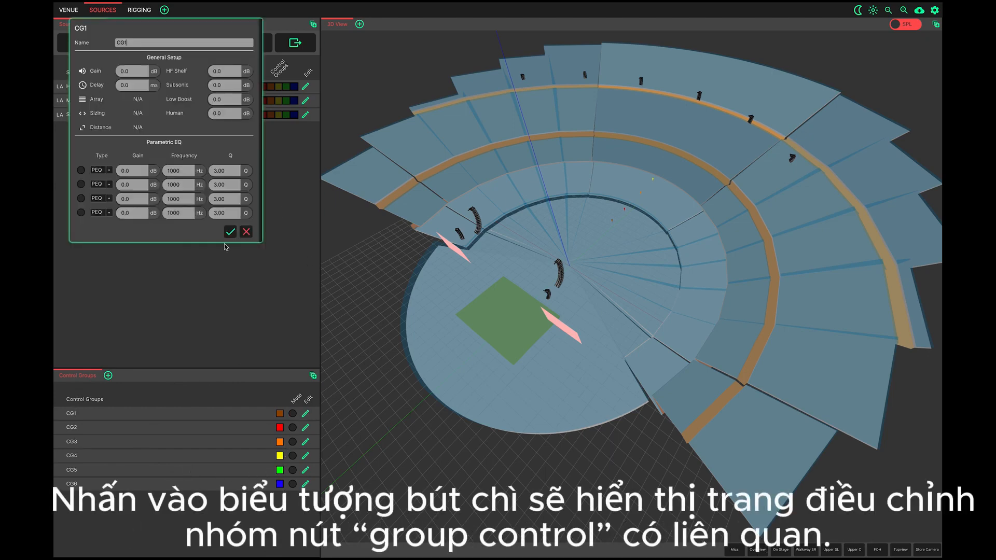
pyautogui.click(231, 232)
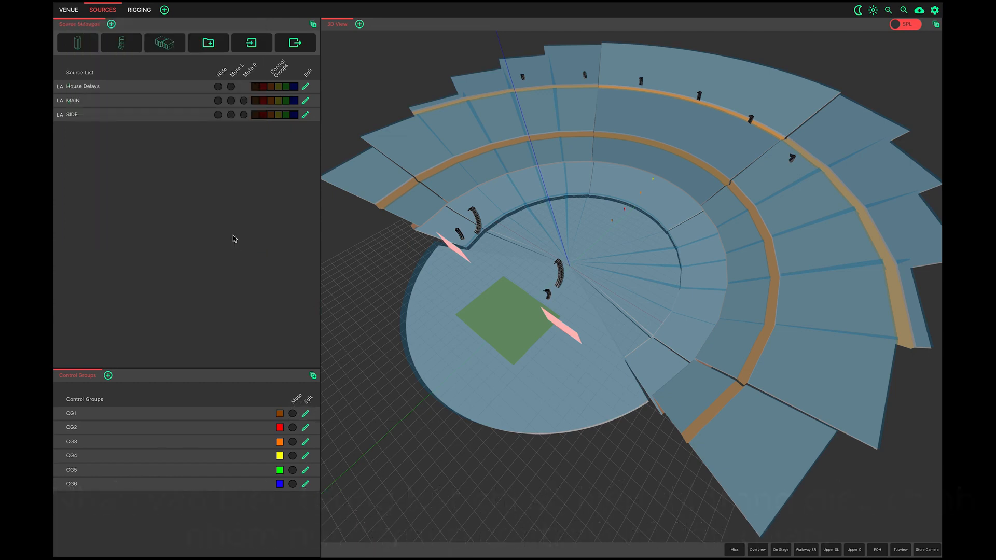
# Step: Turn on SPL mapping in the 3D view and set its centre frequency first to 3.15 kHz and finally to 12.5 kHz
pyautogui.click(906, 26)
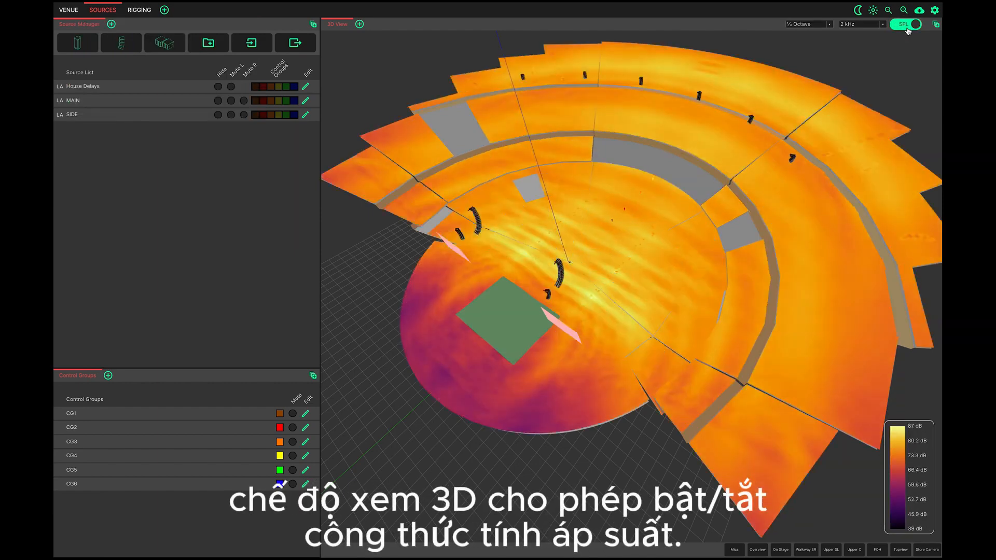
pyautogui.click(855, 25)
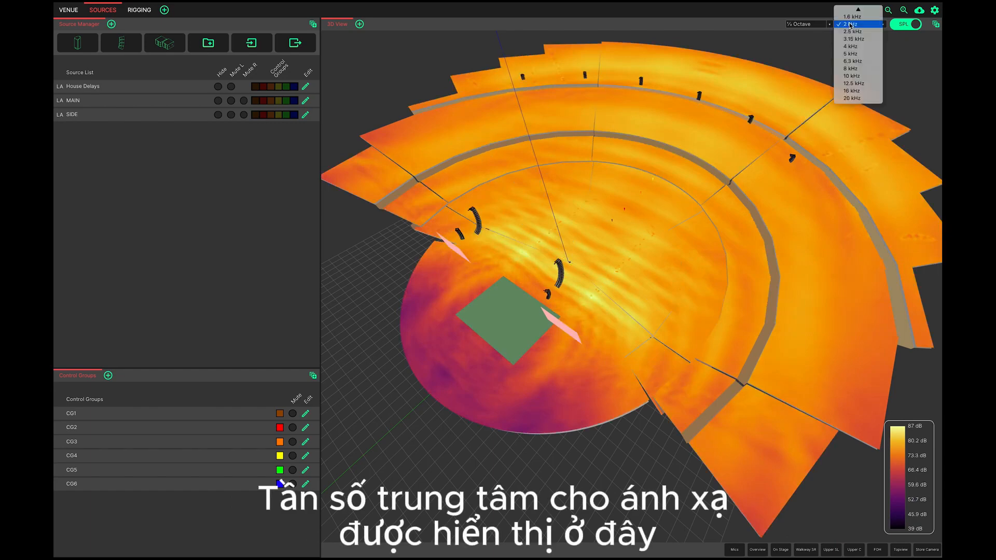
pyautogui.click(850, 38)
pyautogui.click(851, 25)
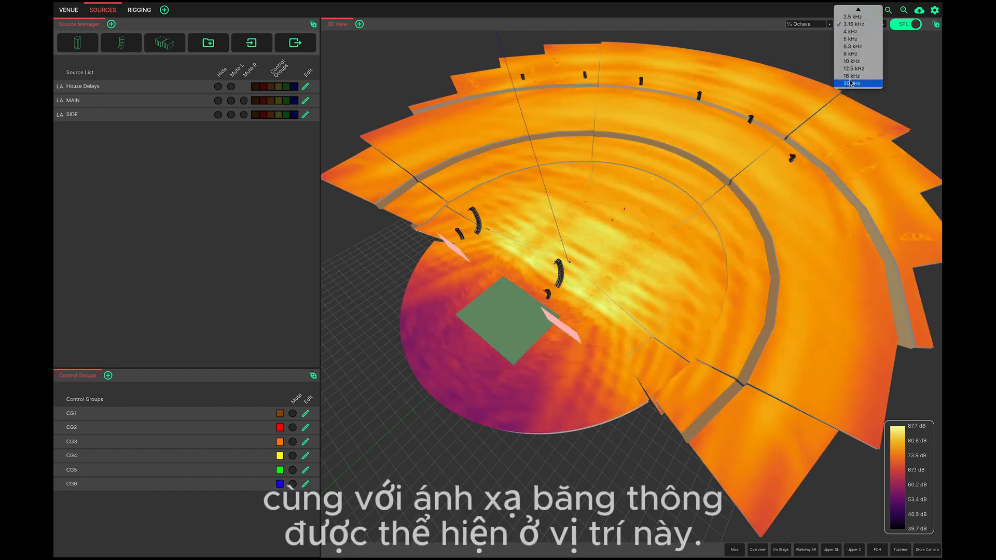
pyautogui.click(852, 70)
# Step: Switch the SPL mapping bandwidth through 1 Octave and 3 Octave, and finally set it to Broadband
pyautogui.click(806, 25)
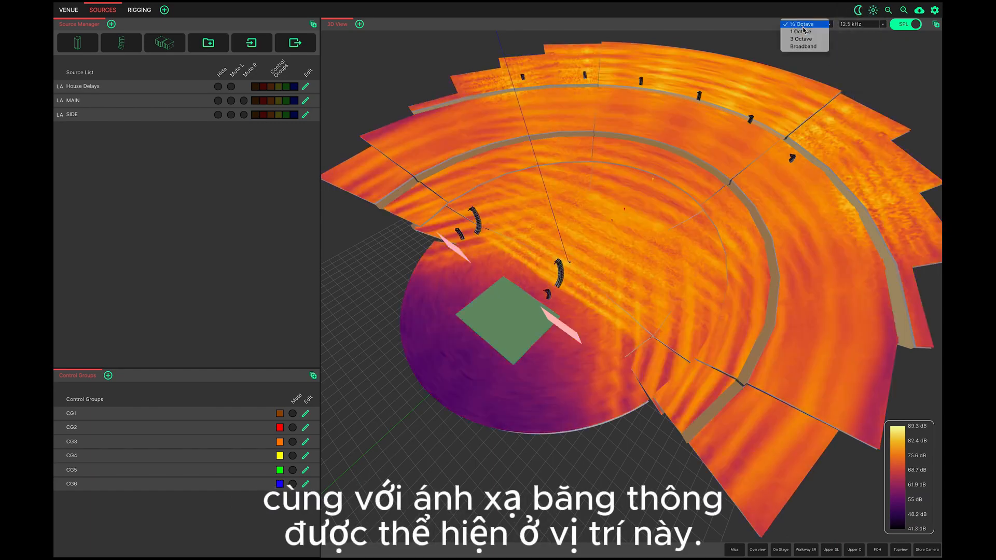
pyautogui.click(804, 32)
pyautogui.click(803, 26)
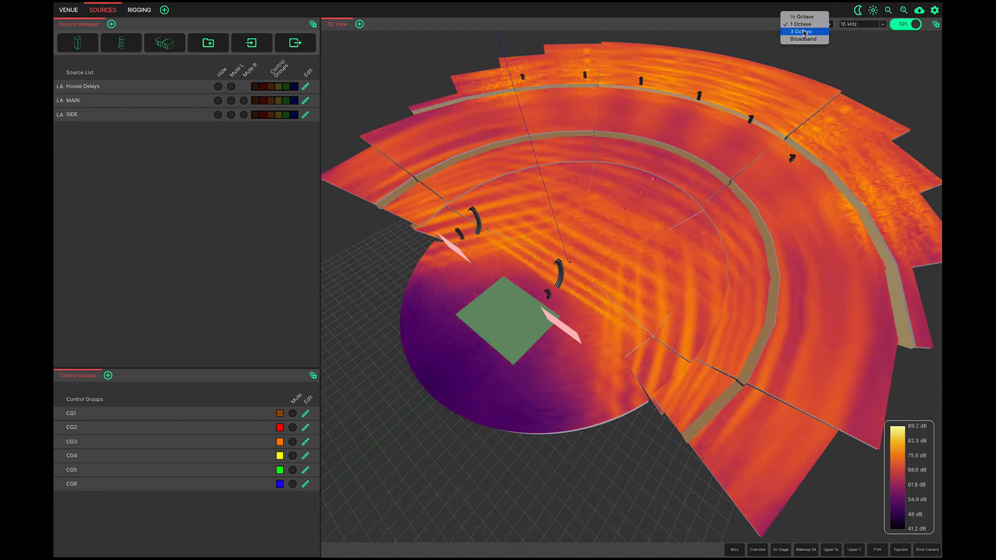
pyautogui.click(803, 32)
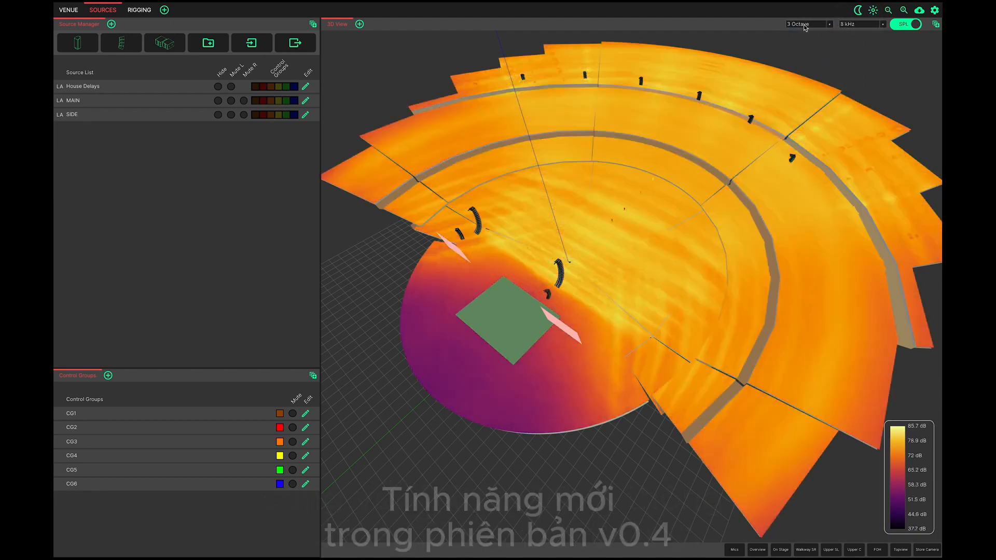
pyautogui.click(804, 24)
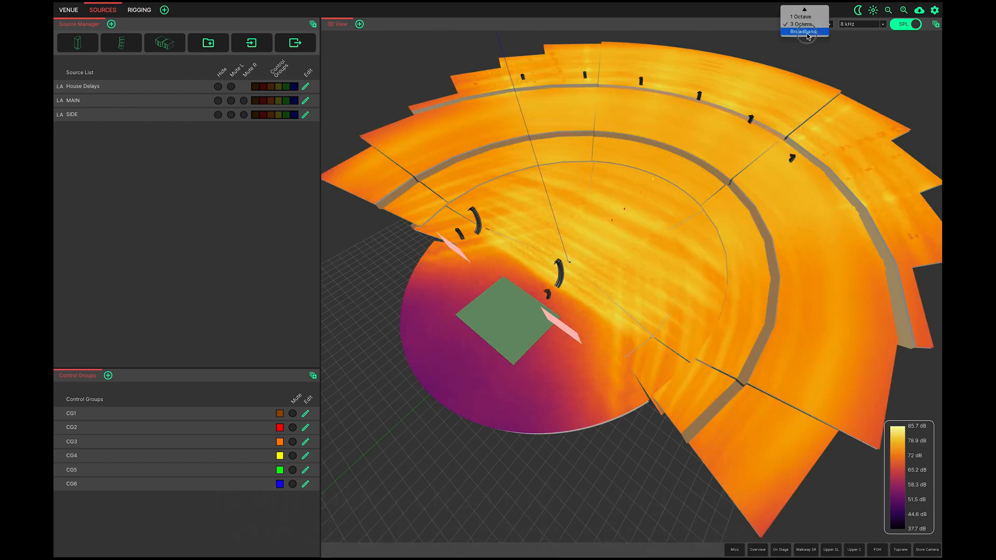
pyautogui.click(805, 32)
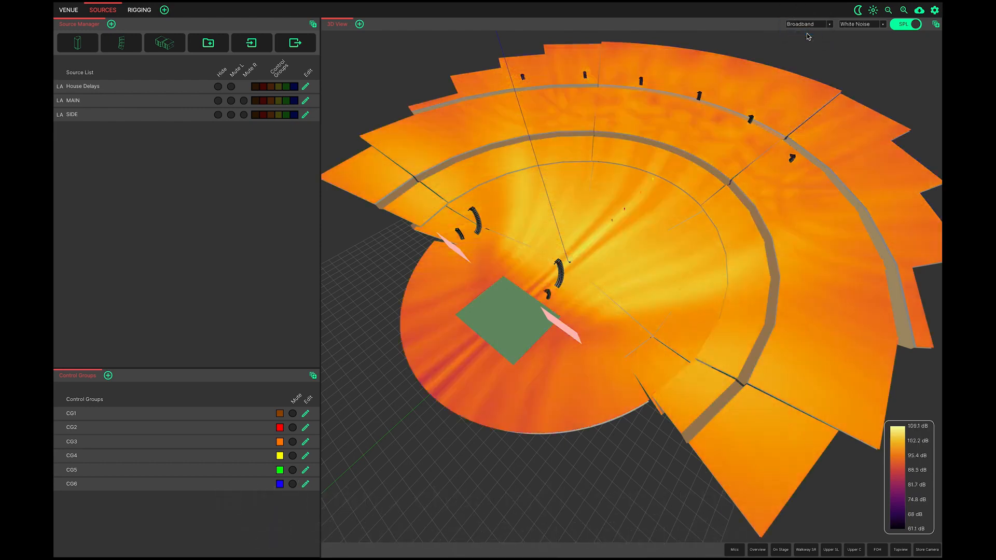
# Step: Try the broadband signals EIA-426B, DIN IEC 268-1 (Filter) and White Noise for the SPL map, and settle on Pink Noise
pyautogui.click(846, 25)
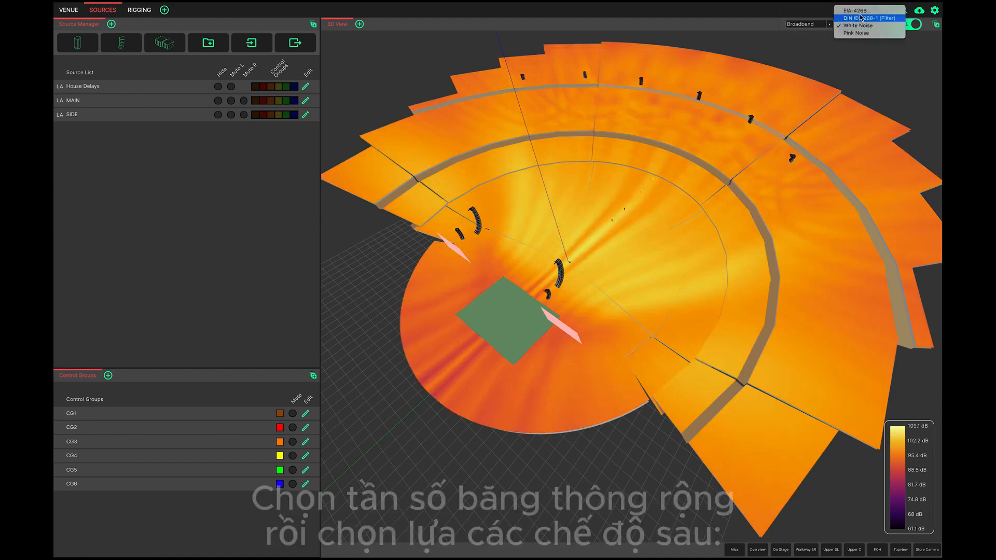
pyautogui.click(861, 11)
pyautogui.click(865, 26)
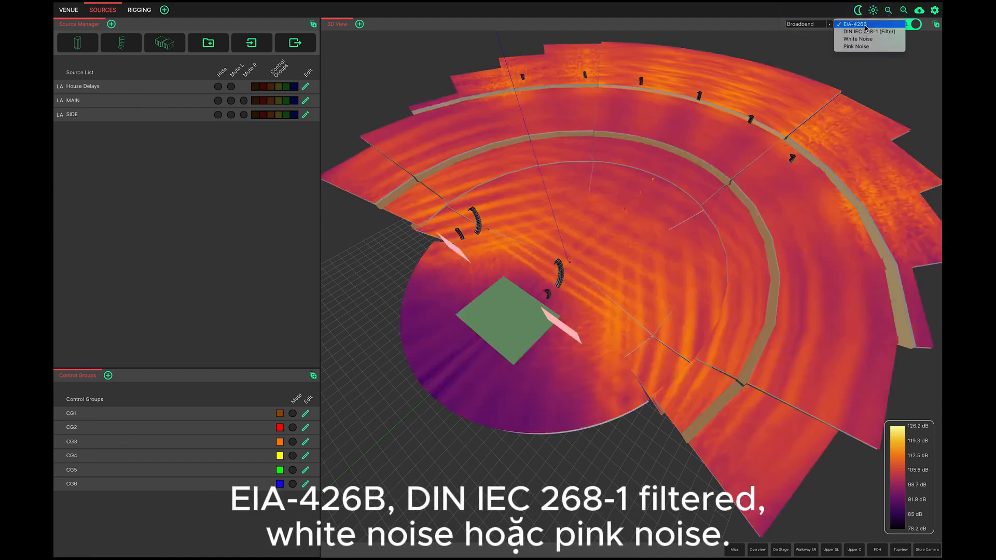
pyautogui.click(865, 33)
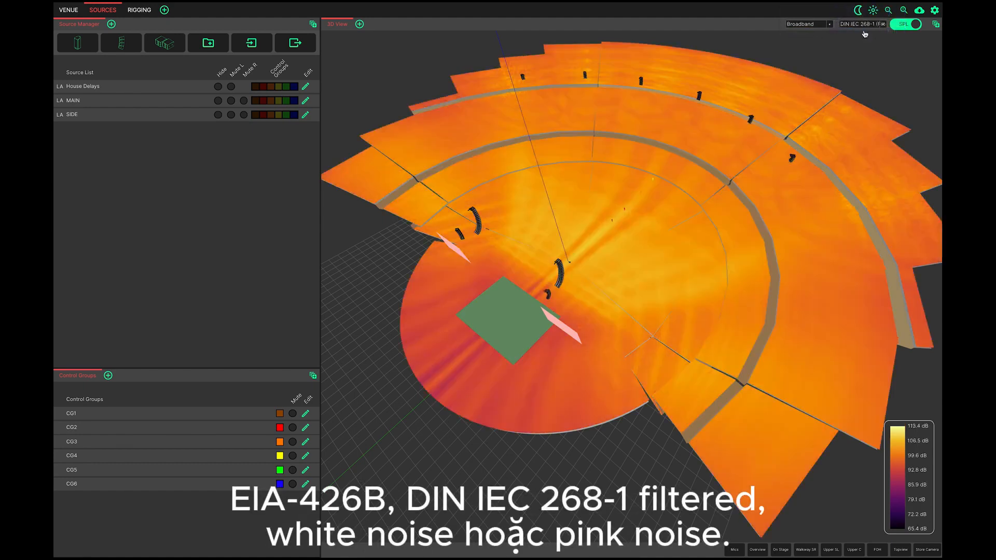
pyautogui.click(865, 27)
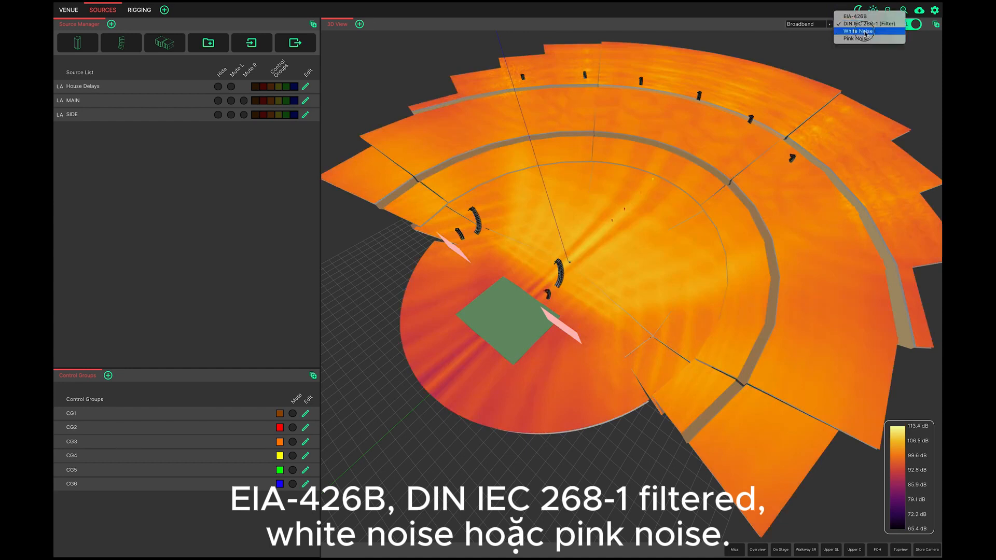
pyautogui.click(865, 33)
pyautogui.click(865, 26)
pyautogui.click(863, 33)
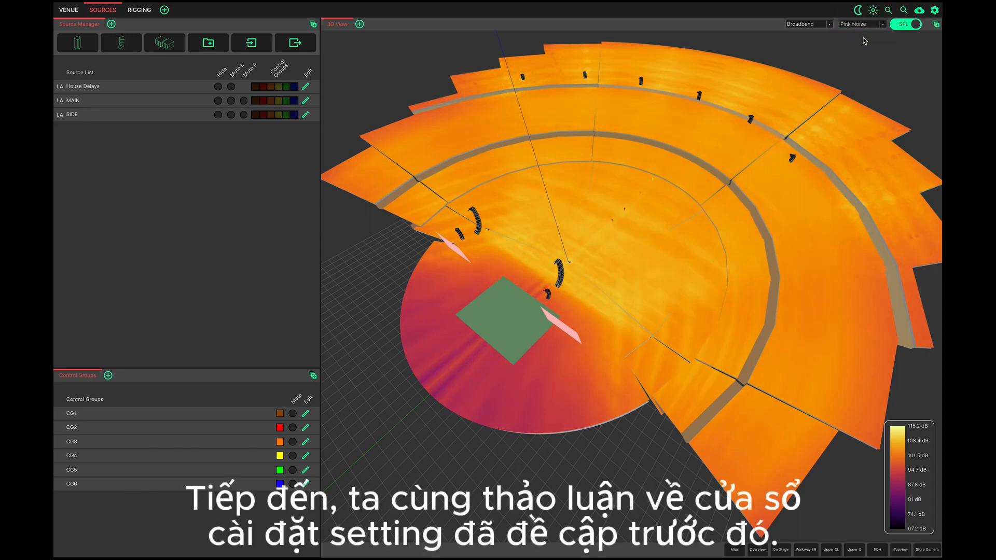
# Step: Look through the Probes, Mics and Preferences sections of the application settings, and return to SPL Rendering
pyautogui.click(934, 10)
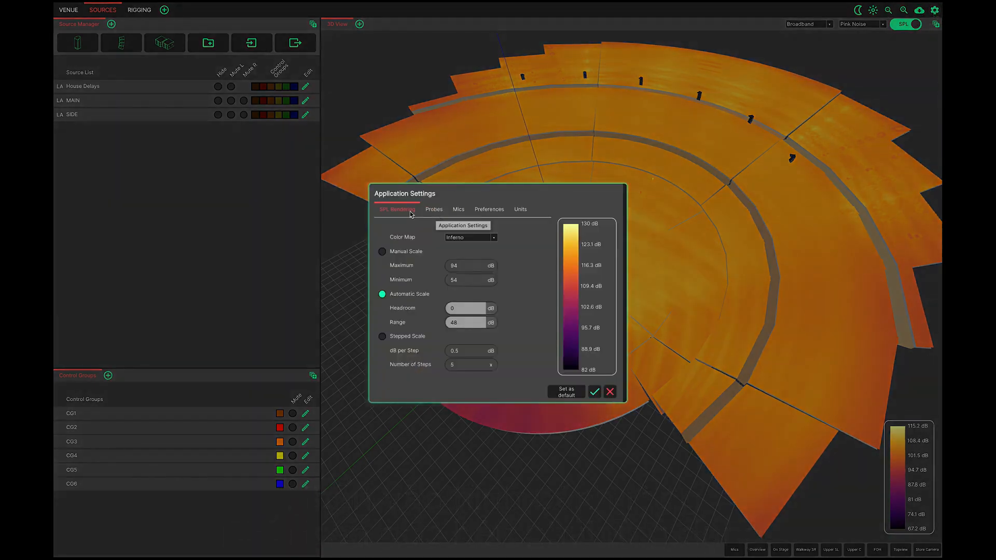
pyautogui.click(435, 213)
pyautogui.click(459, 211)
pyautogui.click(482, 210)
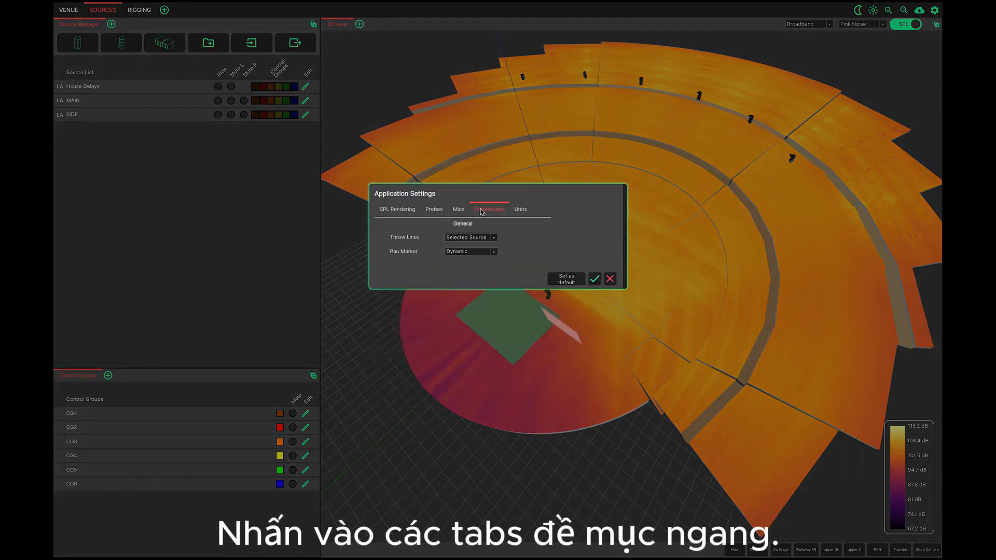
pyautogui.click(400, 213)
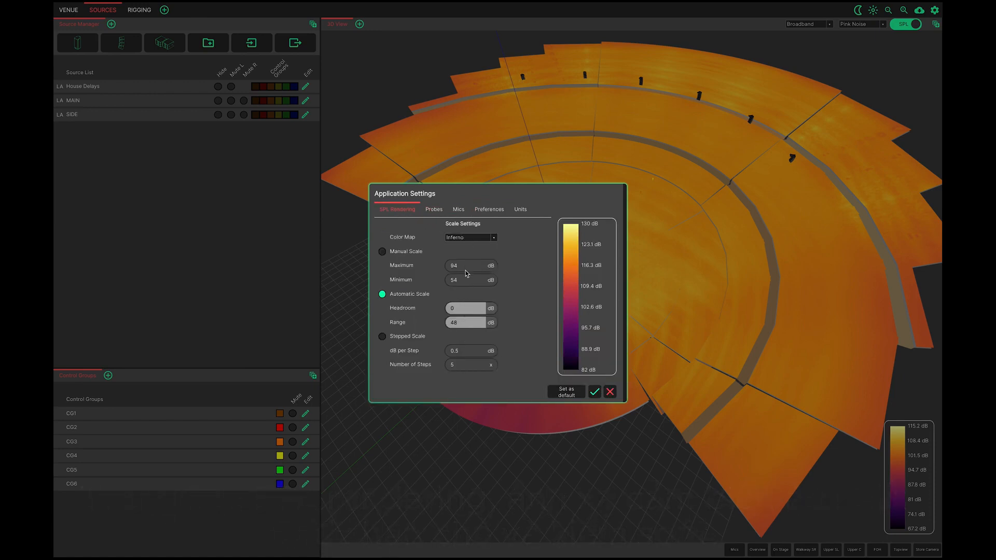
# Step: Try the Rainbow and Cividis colour maps for SPL rendering, and restore Inferno
pyautogui.click(471, 237)
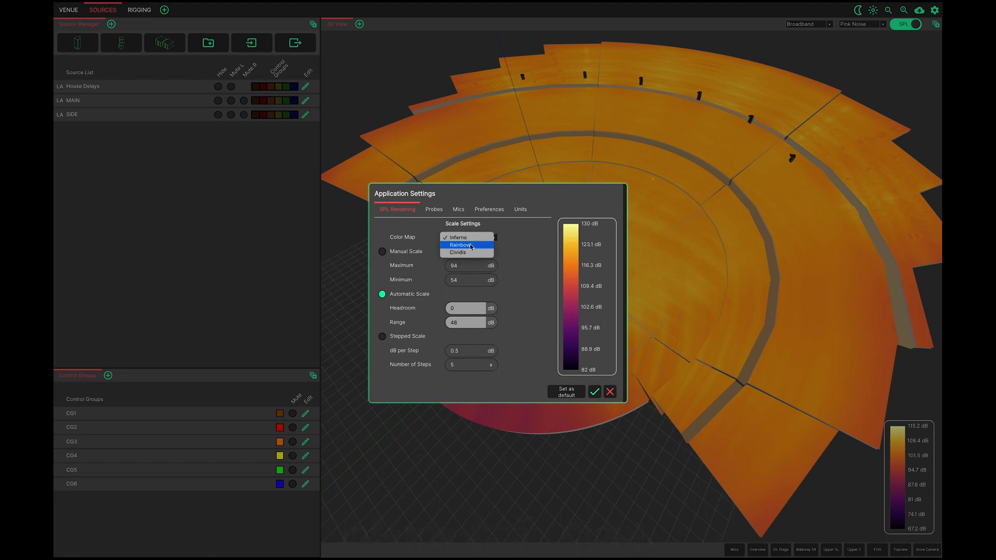
pyautogui.click(471, 245)
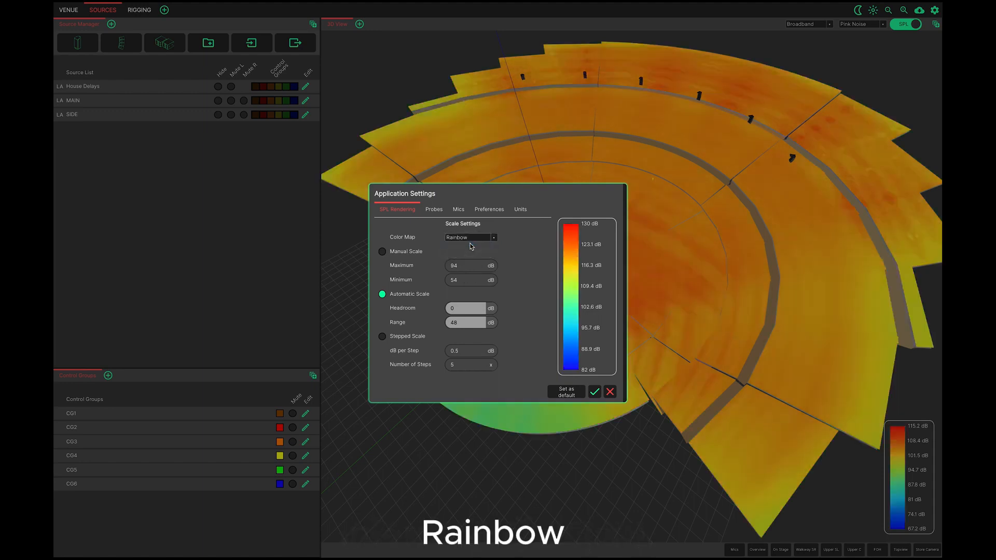
pyautogui.click(470, 239)
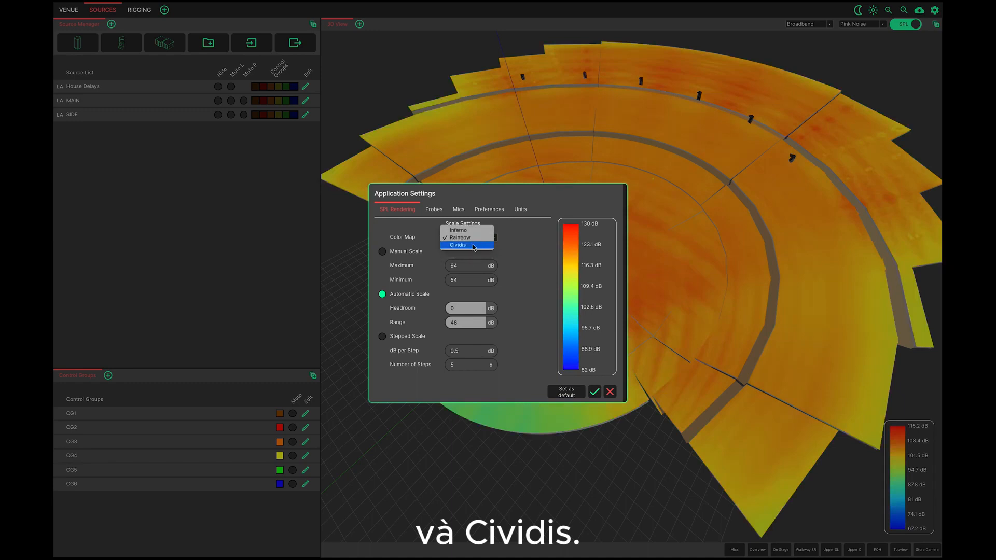
pyautogui.click(473, 245)
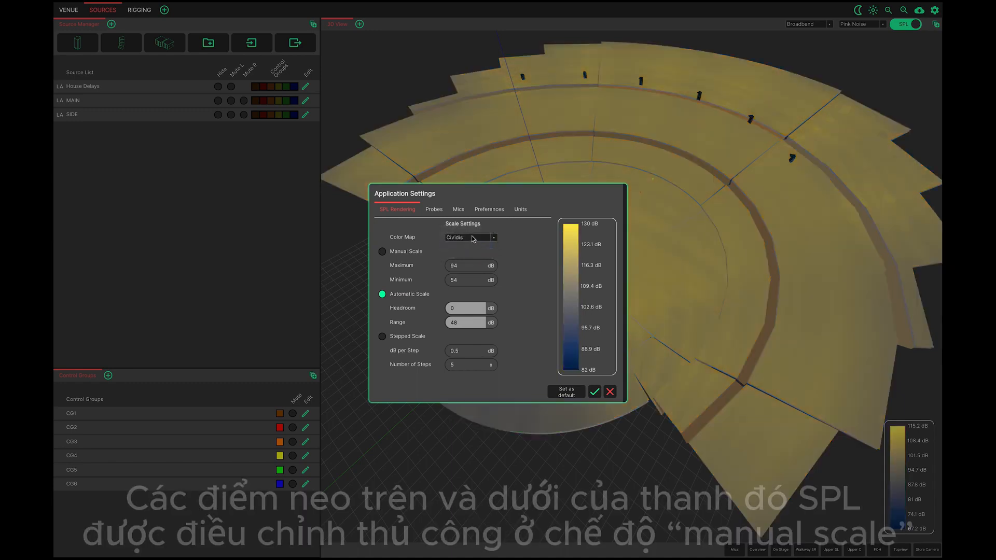
pyautogui.click(471, 238)
pyautogui.click(458, 223)
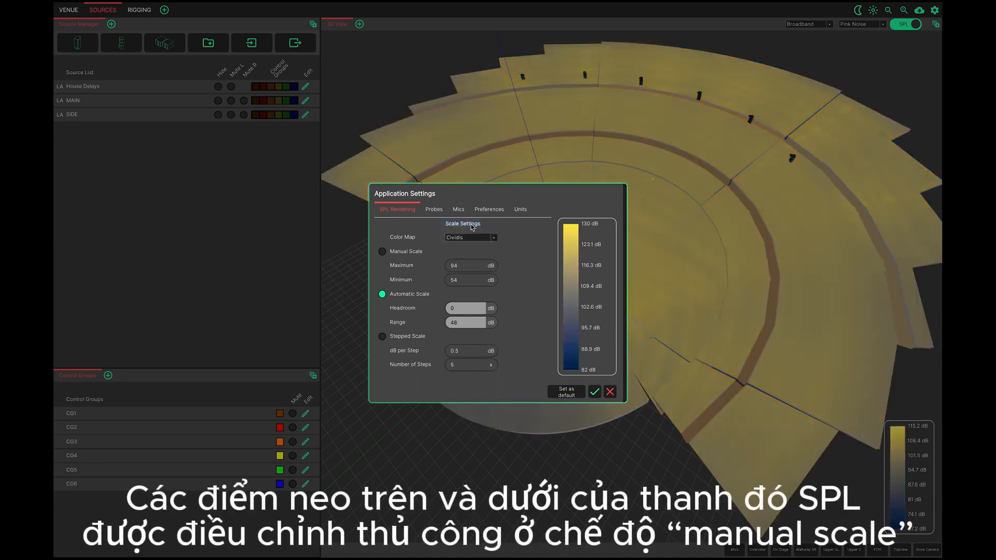
# Step: Set the manual SPL scale's maximum first to 107 dB and finally to 102 dB, and return to the automatic scale
pyautogui.click(382, 252)
pyautogui.doubleClick(469, 266)
pyautogui.write('107')
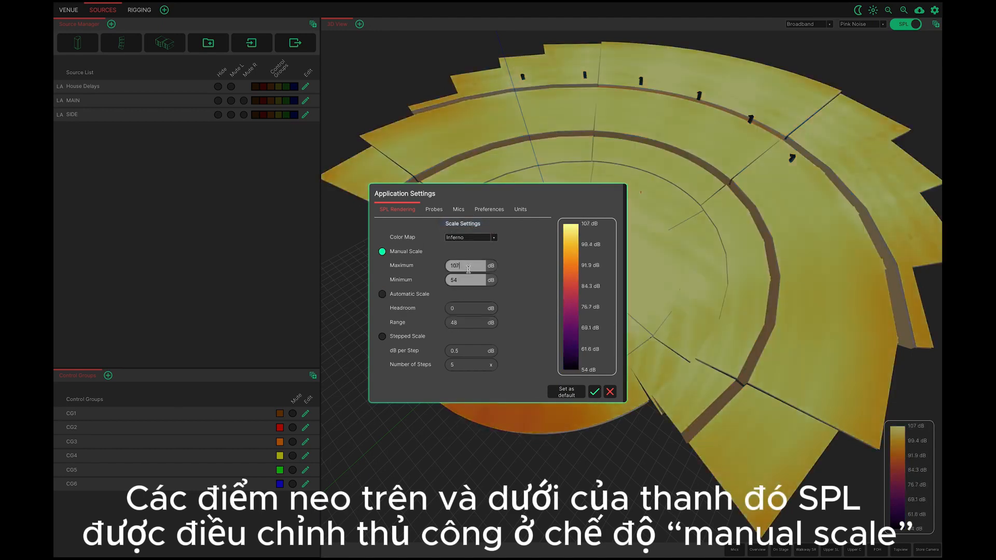
pyautogui.press('BackSpace')
pyautogui.write('2')
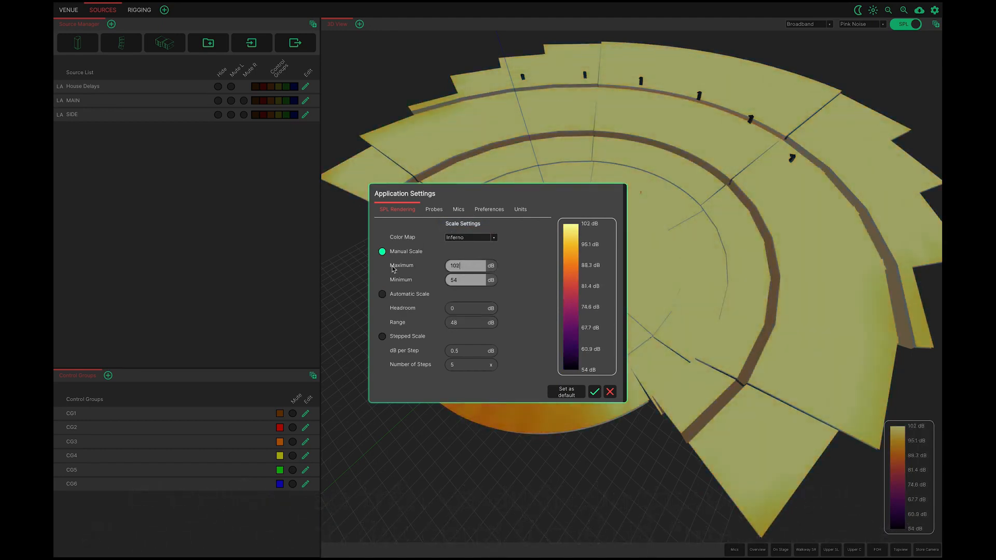
pyautogui.click(388, 295)
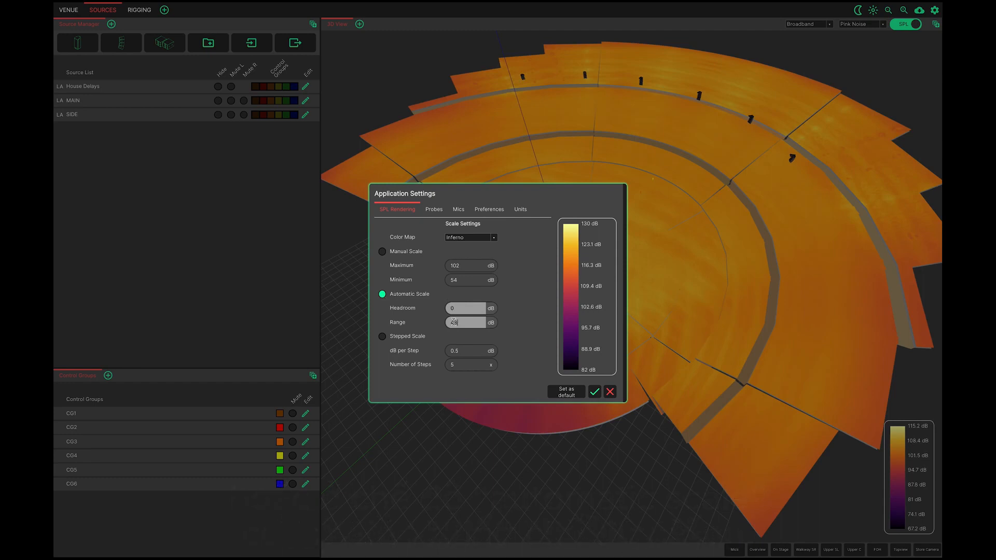
# Step: Enable the stepped SPL scale and set it to 6 dB per step
pyautogui.click(382, 337)
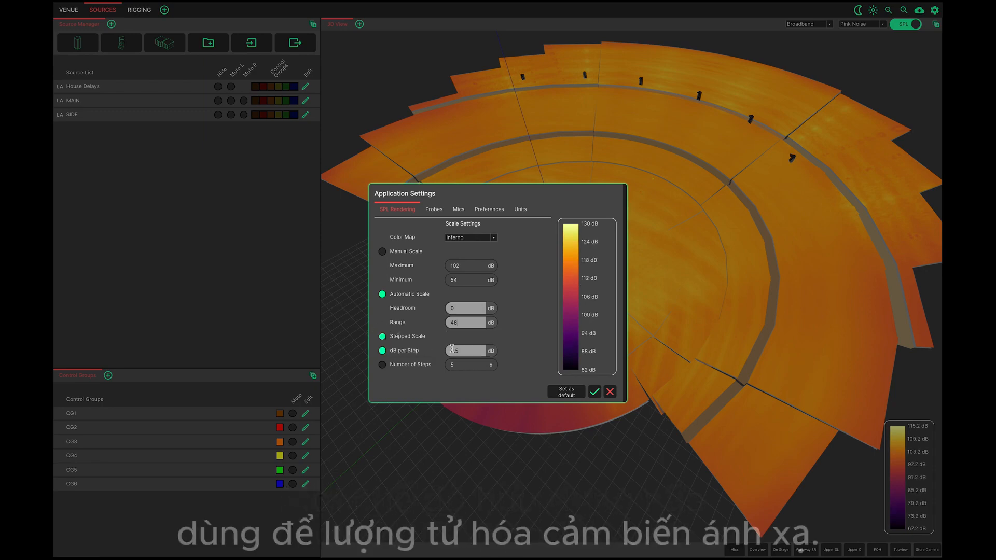
pyautogui.press('BackSpace')
pyautogui.write('4.5')
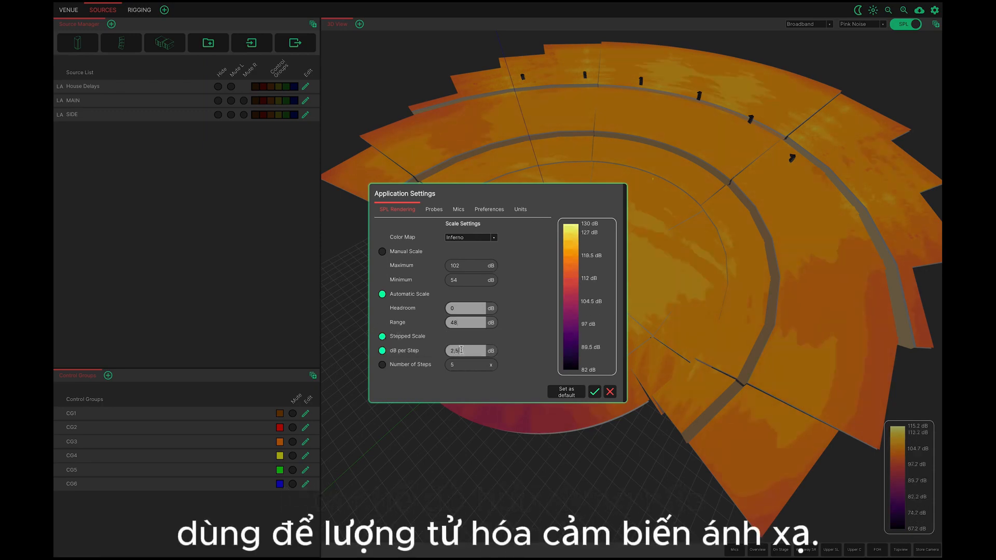
pyautogui.scroll(4, 461, 351)
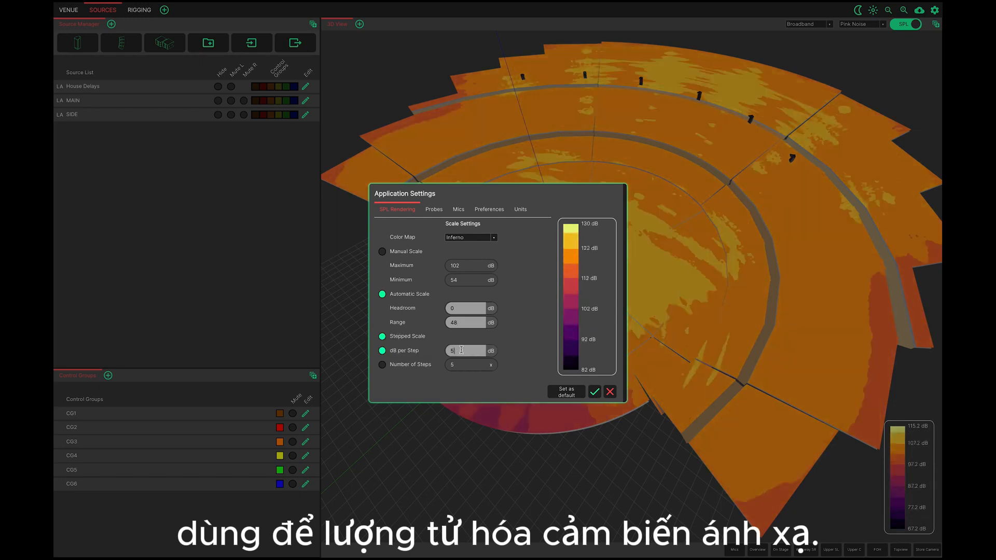
pyautogui.scroll(-1, 461, 351)
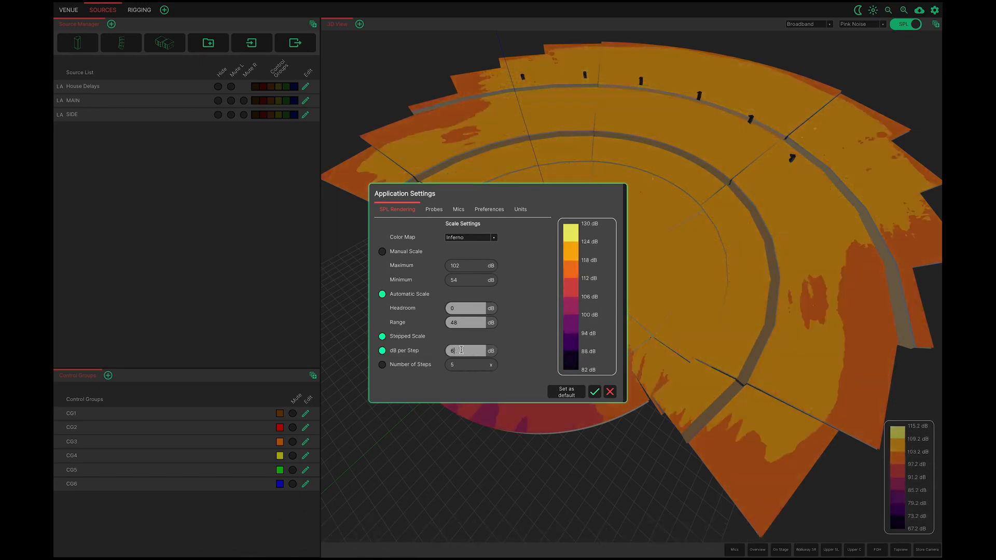
# Step: Review the axis settings for probes and mics, and apply the application settings with the stepped SPL scale turned off
pyautogui.click(437, 210)
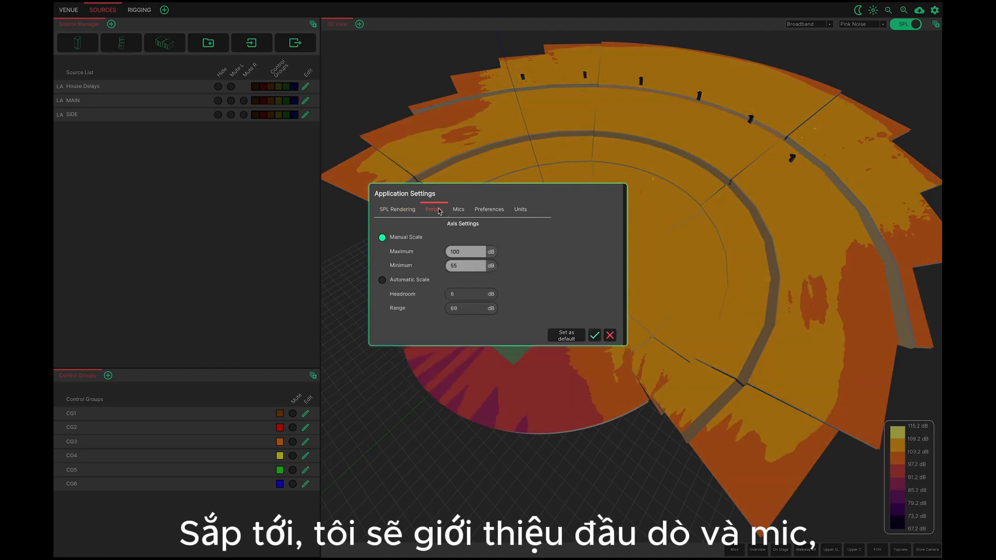
pyautogui.click(456, 210)
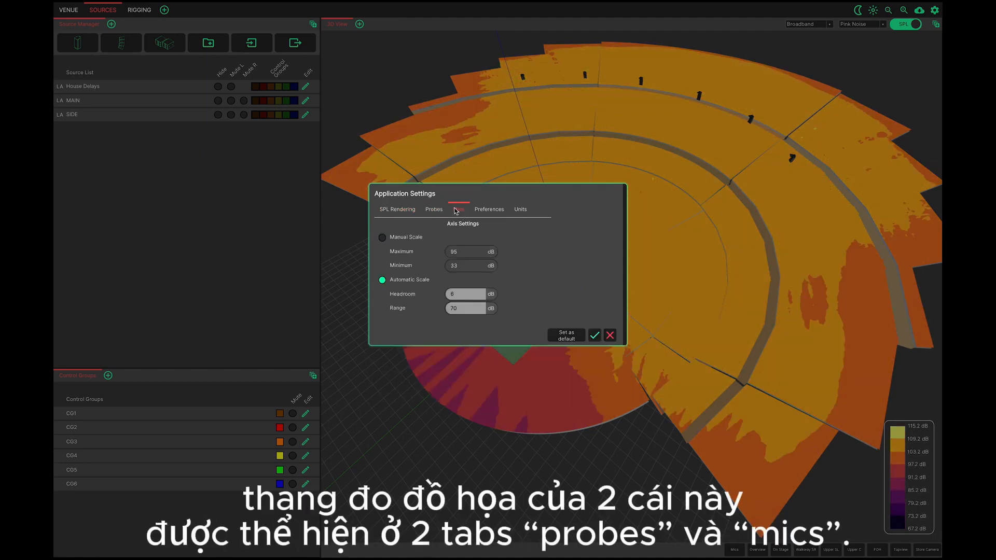
pyautogui.click(397, 209)
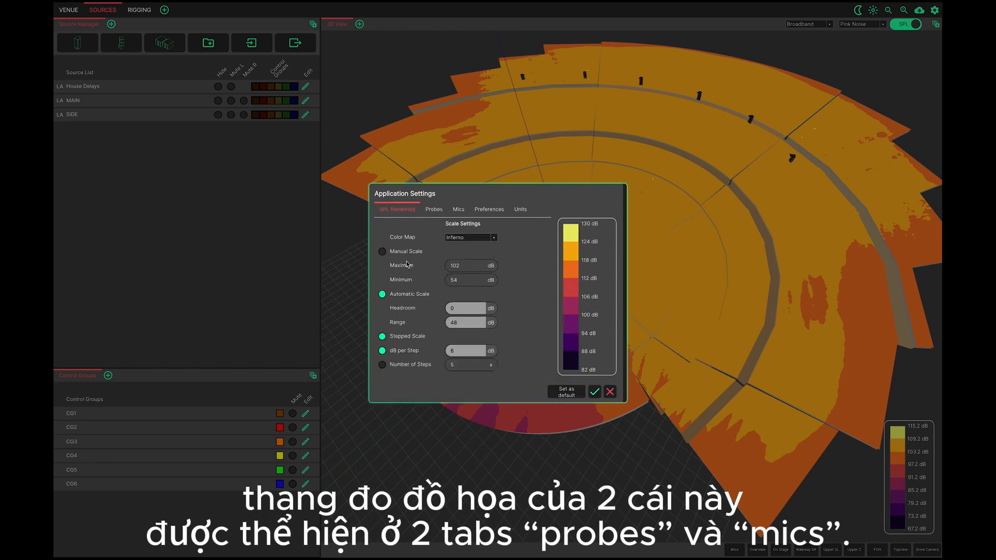
pyautogui.click(382, 336)
pyautogui.click(595, 392)
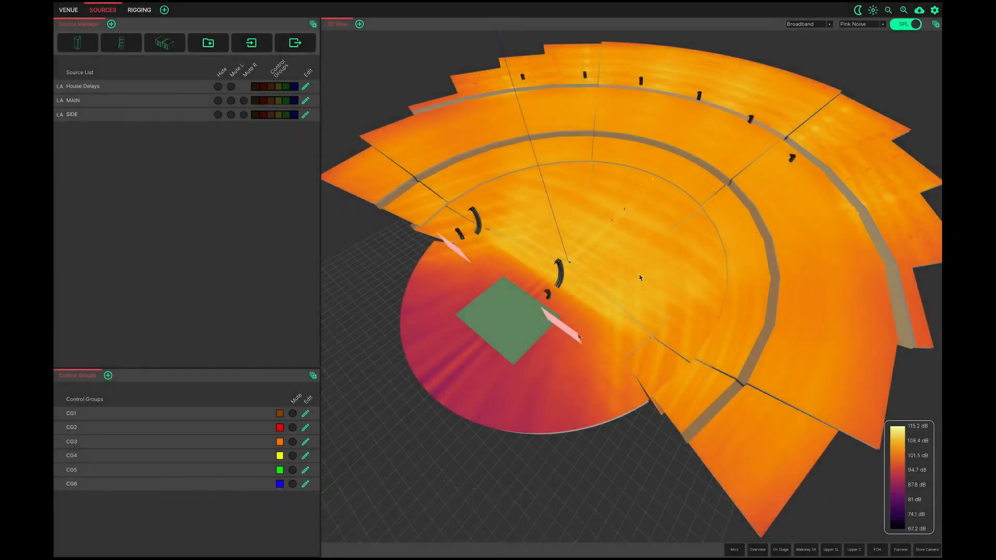
# Step: Add a Microphones view docked beneath the 3D view, and remove it again
pyautogui.click(359, 24)
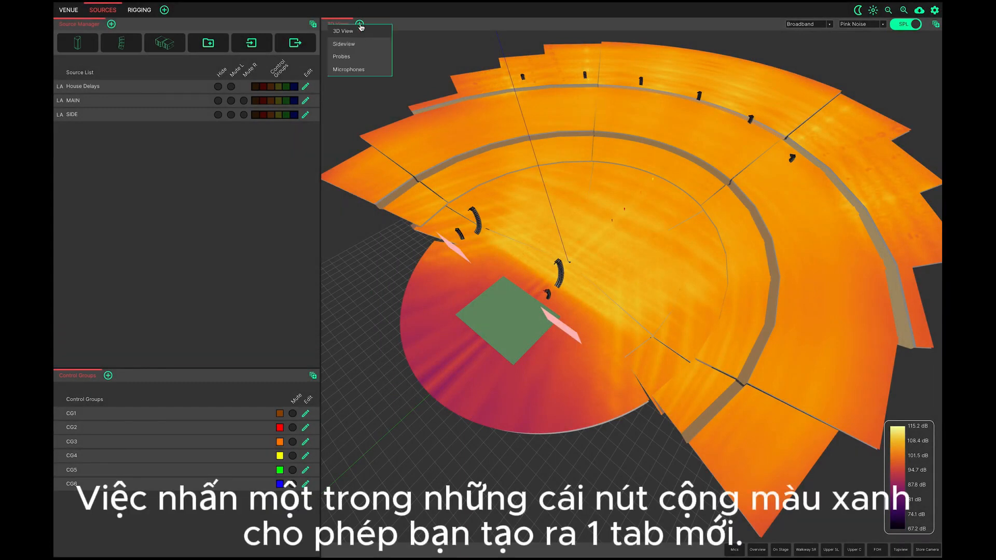
pyautogui.click(357, 69)
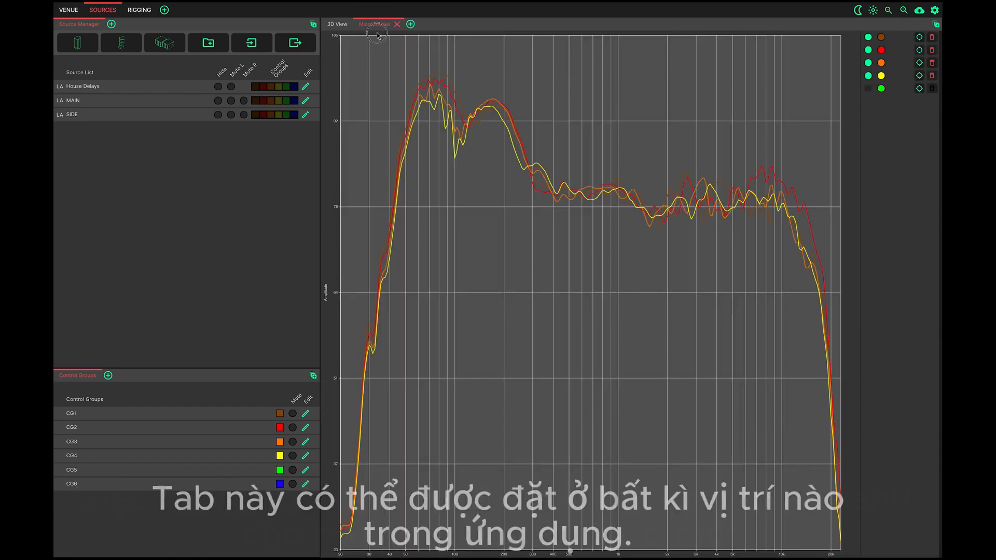
pyautogui.moveTo(374, 24); pyautogui.dragTo(636, 379)
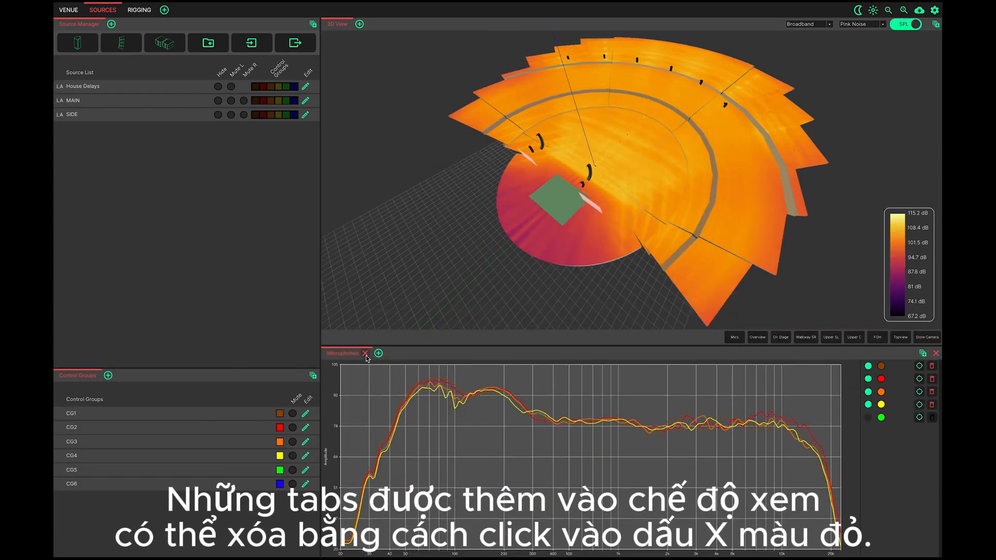
pyautogui.click(365, 294)
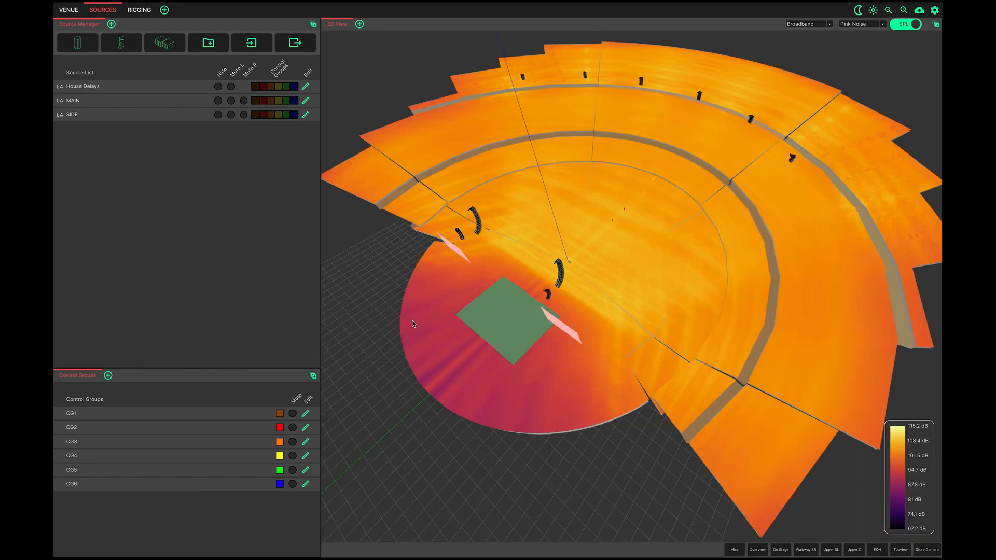
pyautogui.click(936, 25)
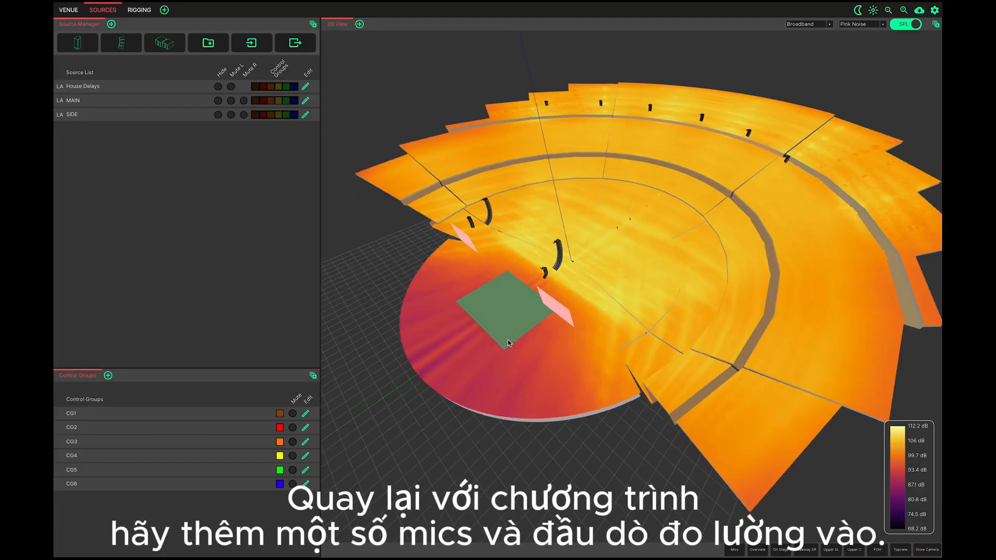
# Step: Add a Microphones view docked beneath the 3D view and reduce its height to give the 3D view more room
pyautogui.click(359, 24)
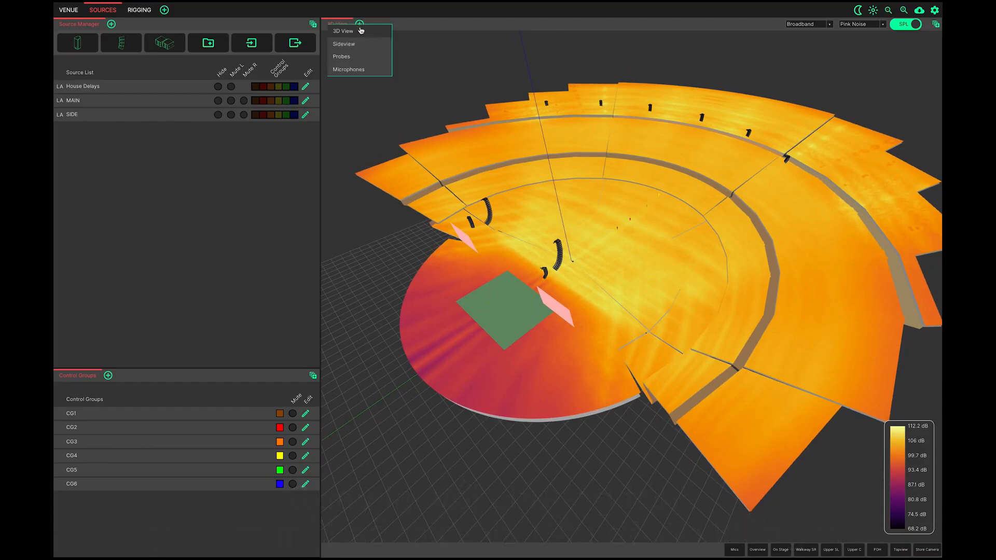
pyautogui.click(361, 70)
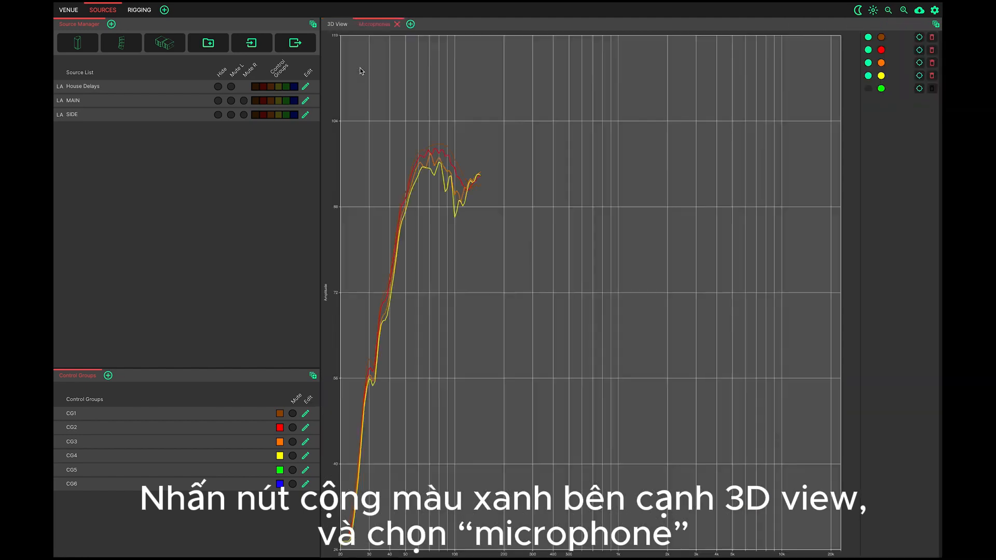
pyautogui.click(372, 25)
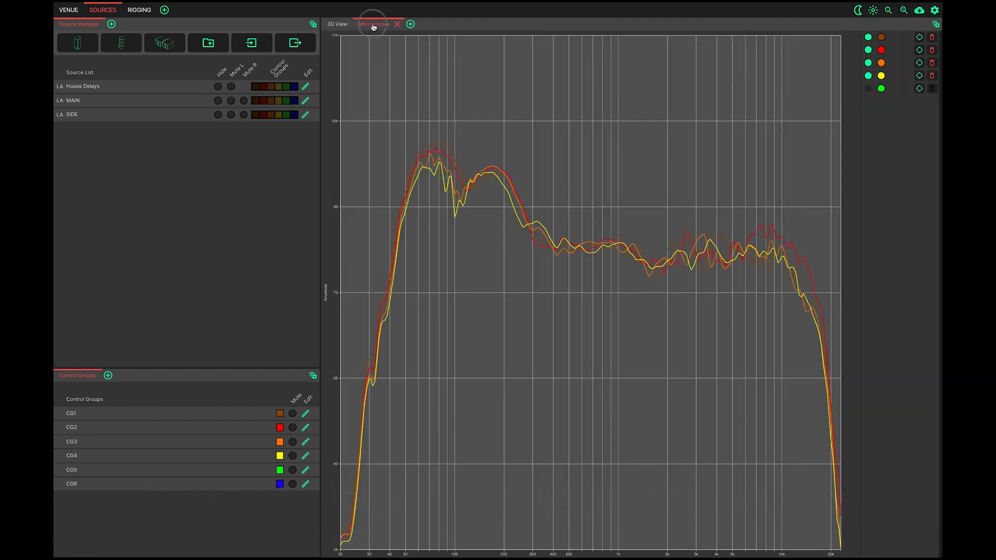
pyautogui.moveTo(372, 24); pyautogui.dragTo(596, 451)
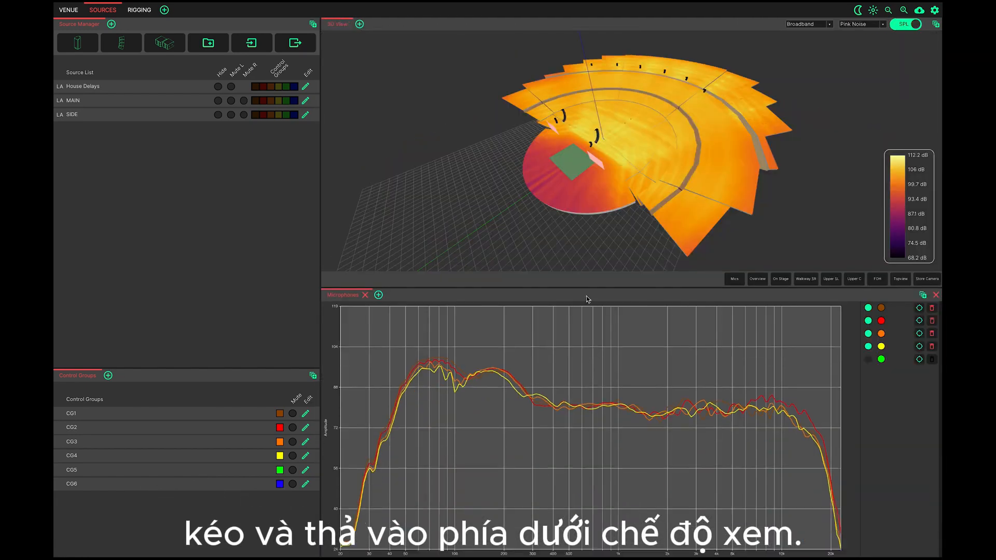
pyautogui.moveTo(587, 289); pyautogui.dragTo(577, 407)
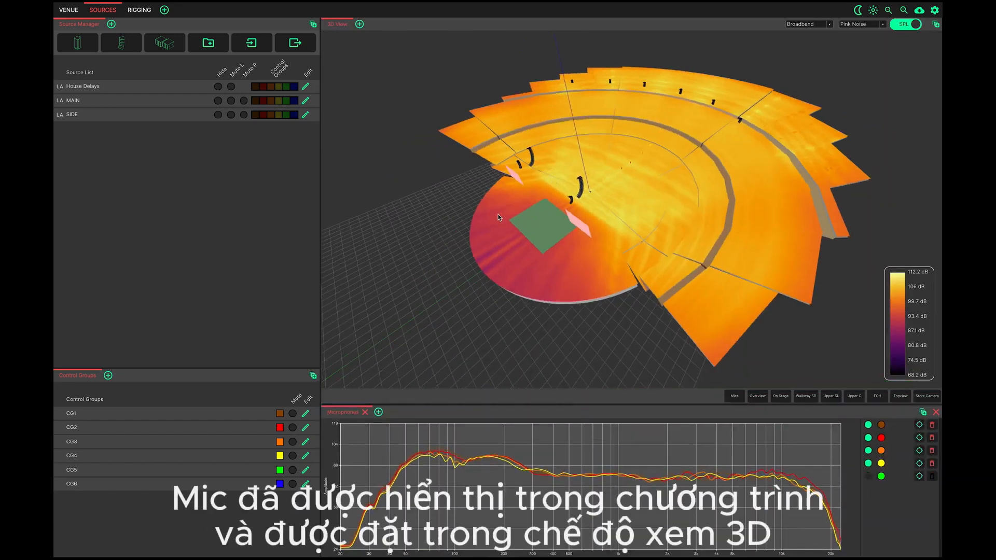
# Step: Turn off SPL mapping, recall the Mics camera, and place the green and blue microphones on the audience area near the orange one
pyautogui.click(912, 24)
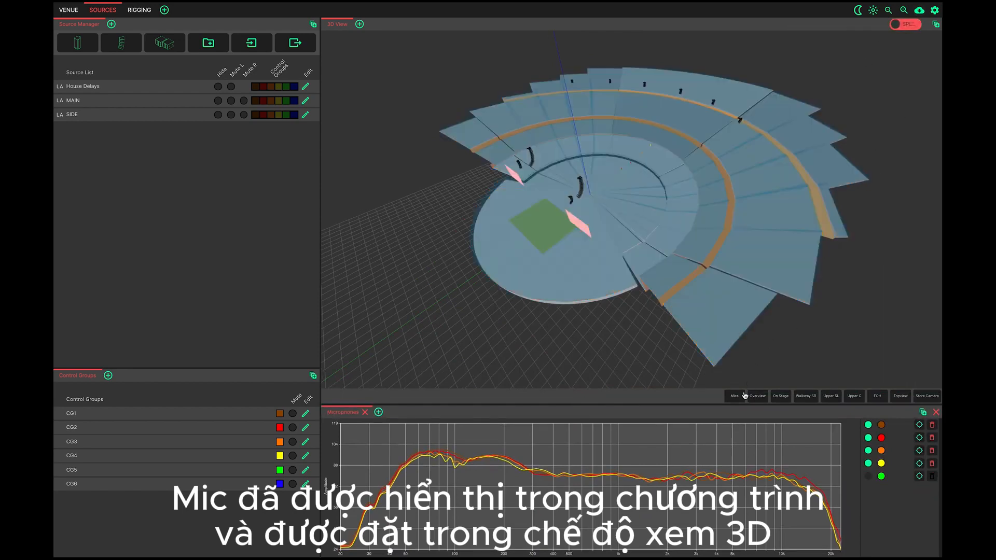
pyautogui.click(734, 395)
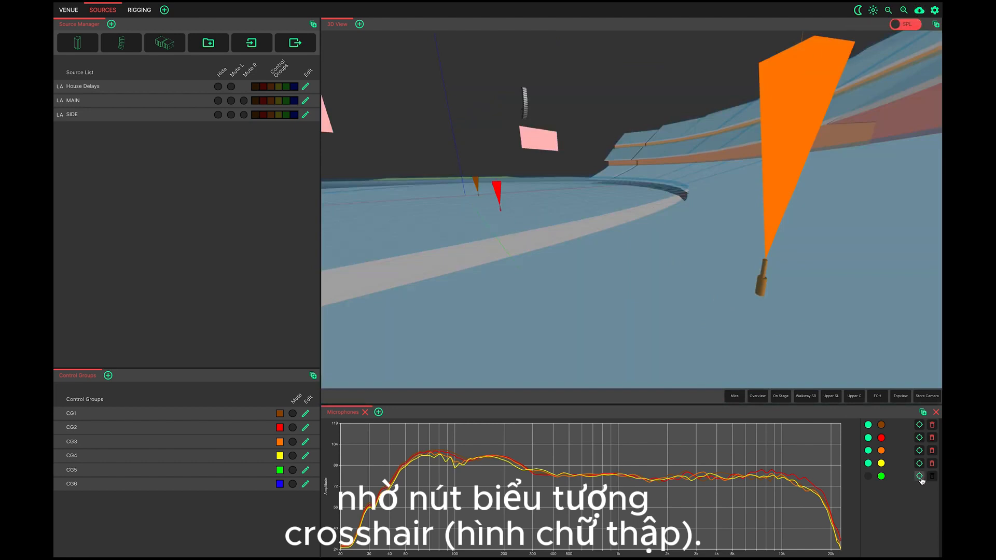
pyautogui.click(728, 276)
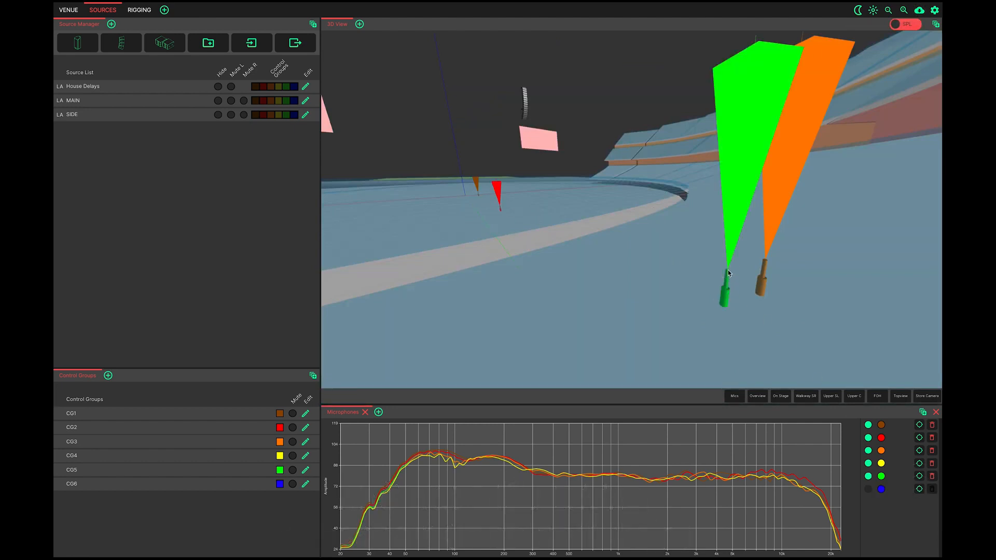
pyautogui.click(915, 489)
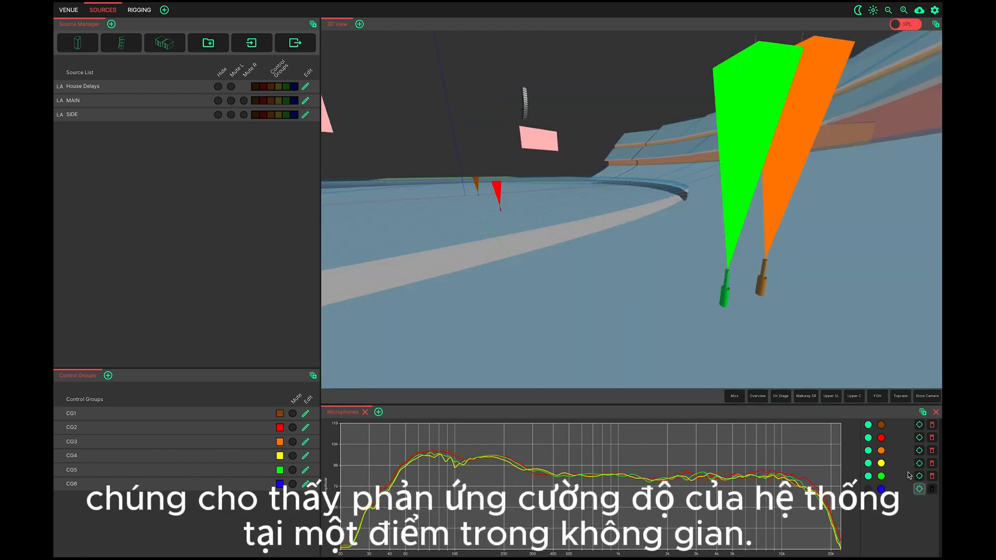
pyautogui.click(808, 320)
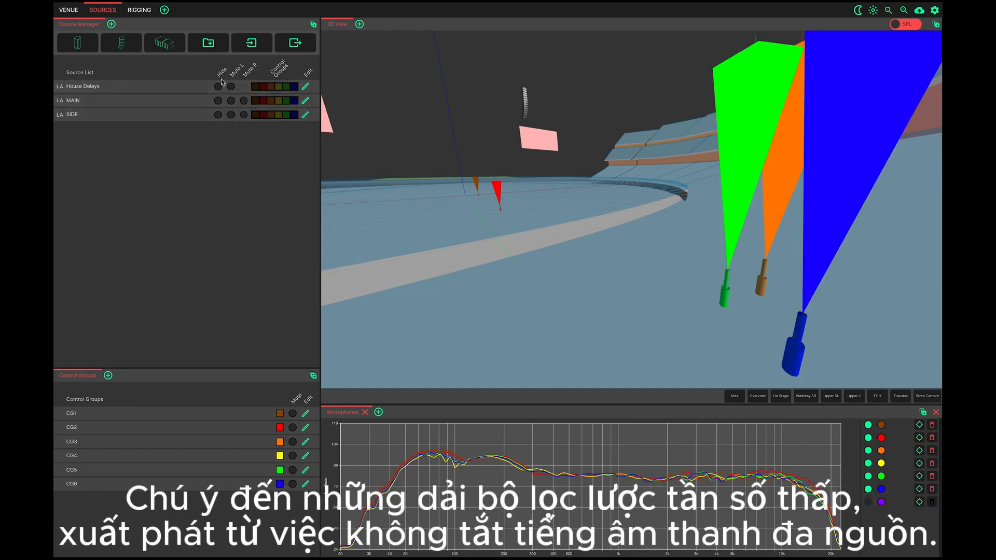
# Step: Mute the House Delays source and both sides of the SIDE source, and recall the Overview camera
pyautogui.click(231, 115)
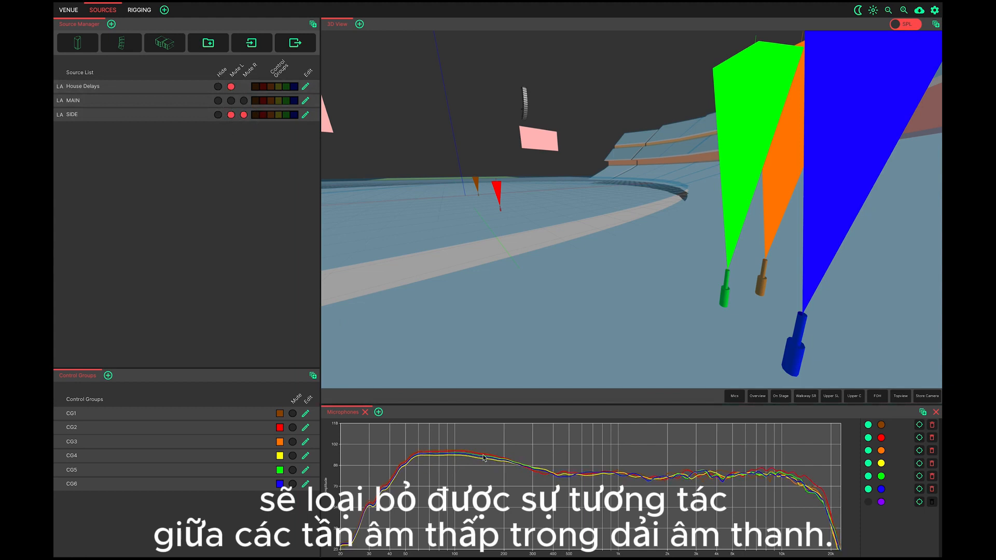
pyautogui.click(757, 396)
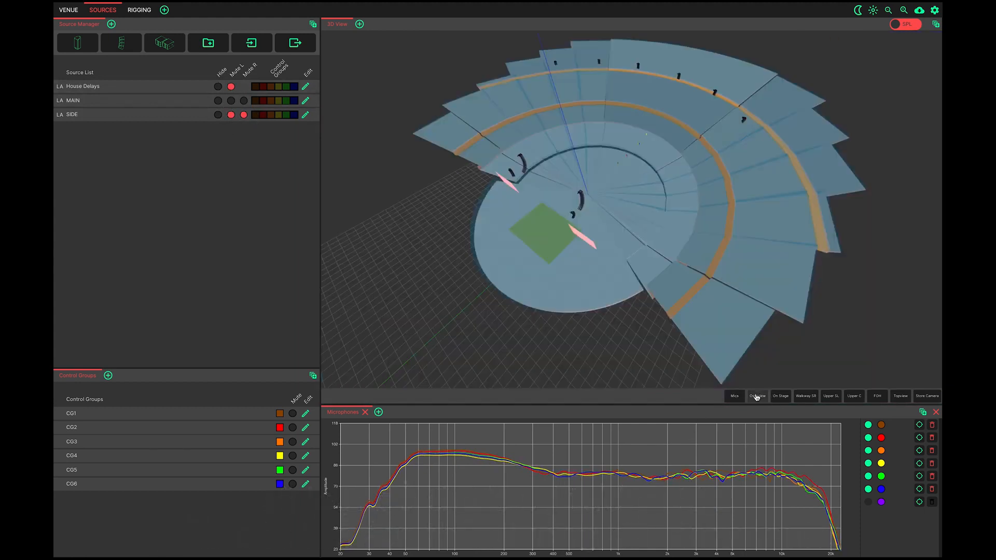
# Step: Open a new Probes view alongside the Microphones view through the quick command line
pyautogui.click(379, 412)
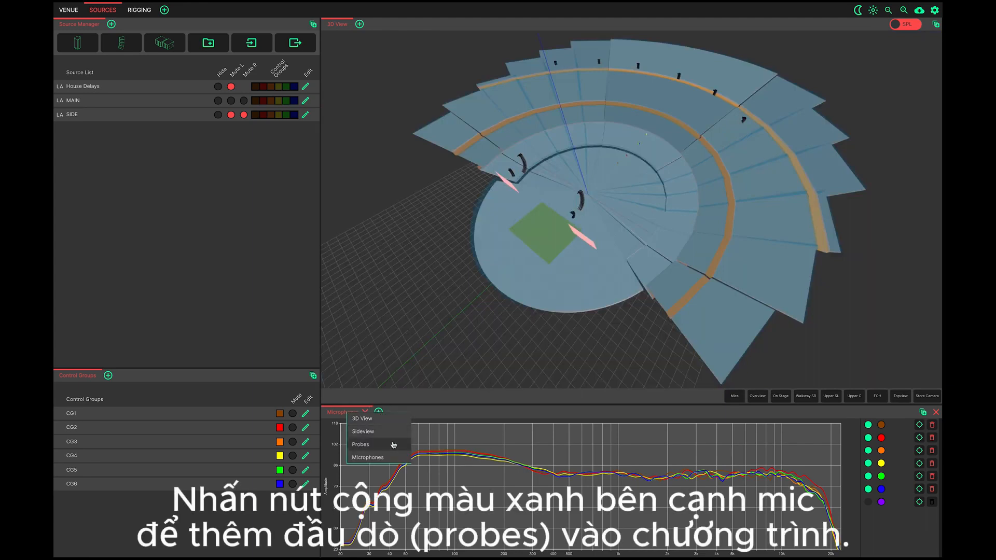
pyautogui.click(433, 339)
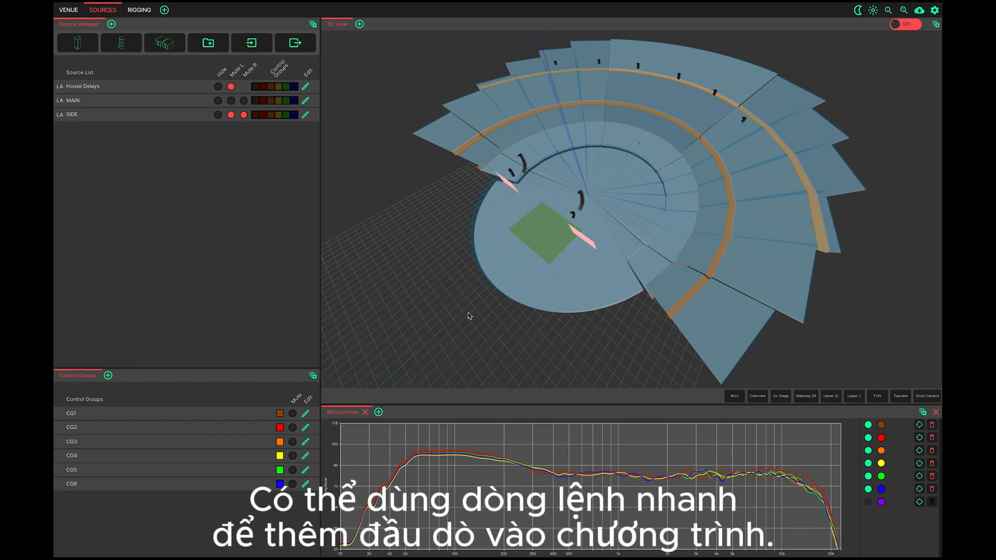
pyautogui.hotkey('ctrl', 'shift', 'p')
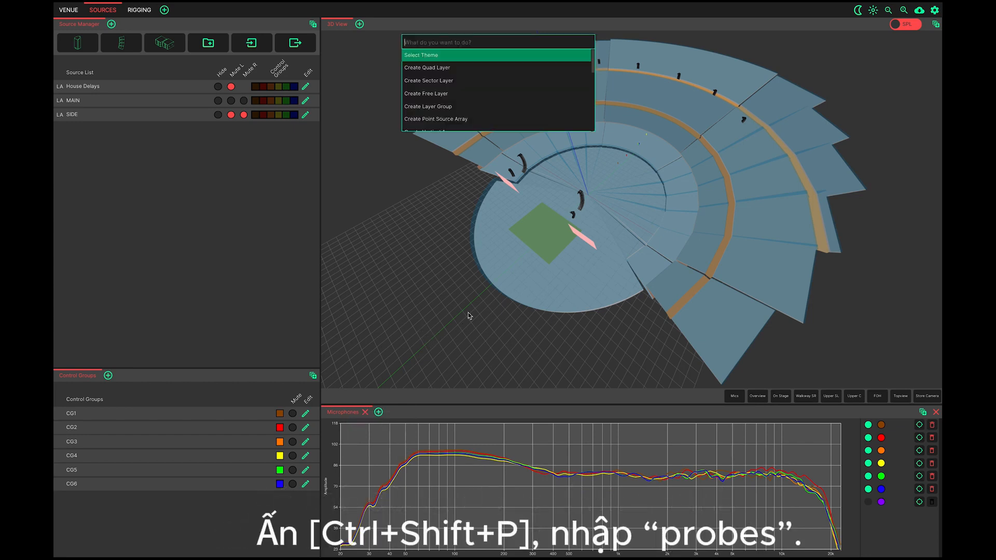
pyautogui.write('pro')
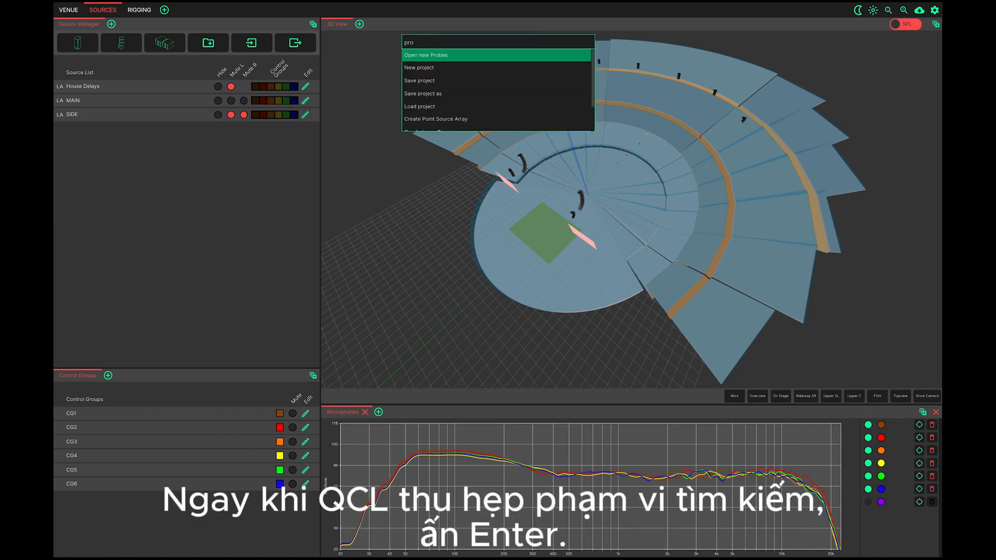
pyautogui.press('Return')
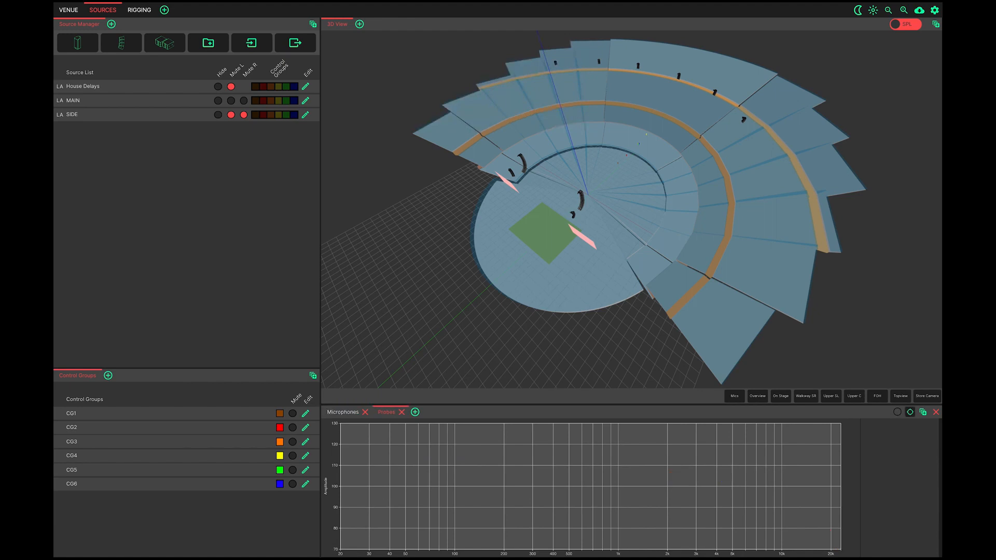
# Step: Open a new Sideview alongside the Probes view through the quick command line
pyautogui.hotkey('ctrl', 'shift', 'p')
pyautogui.write('s')
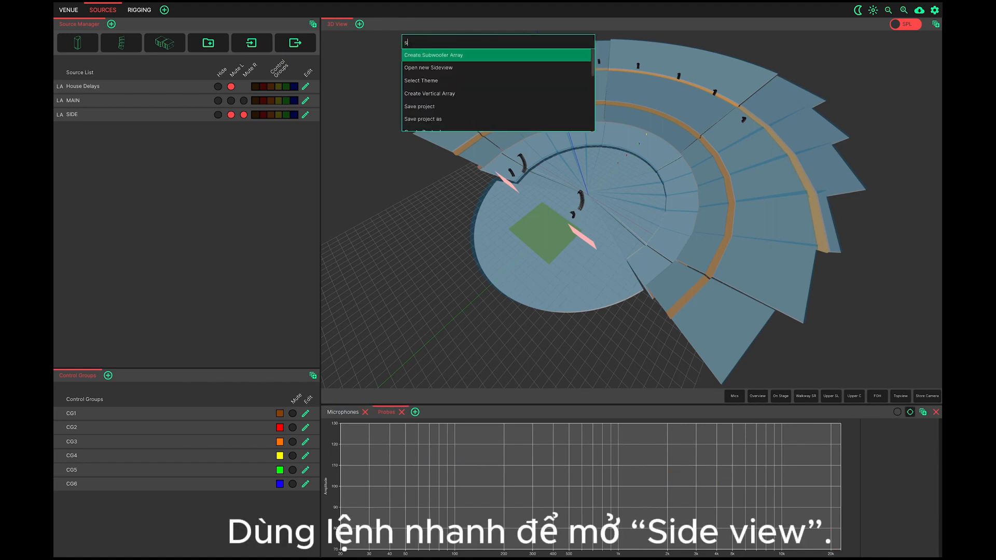
pyautogui.write('i')
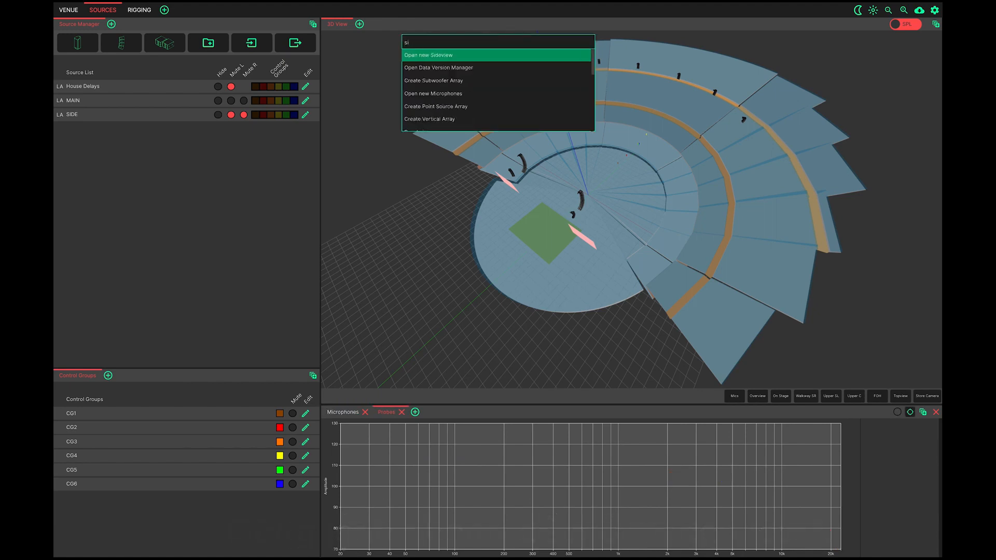
pyautogui.press('Return')
# Step: Target the Sideview at the large array nearest the green stage, and inspect that array up close in the 3D view
pyautogui.scroll(5, 518, 161)
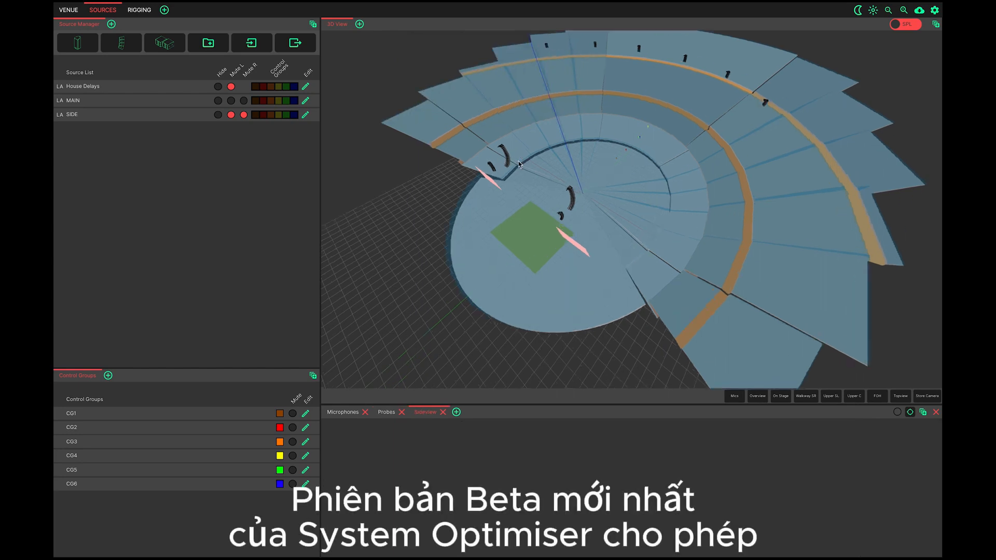
pyautogui.moveTo(518, 160); pyautogui.dragTo(539, 176)
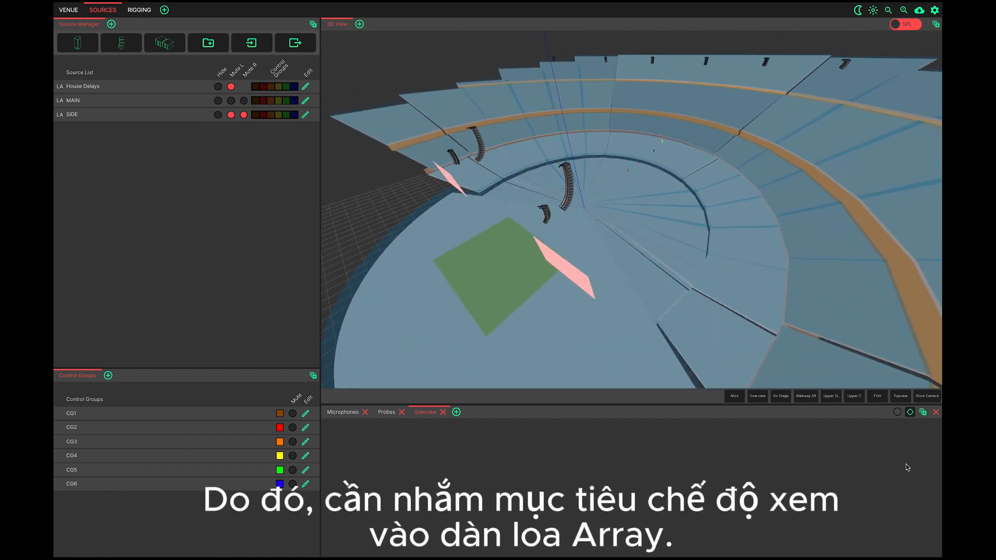
pyautogui.click(909, 413)
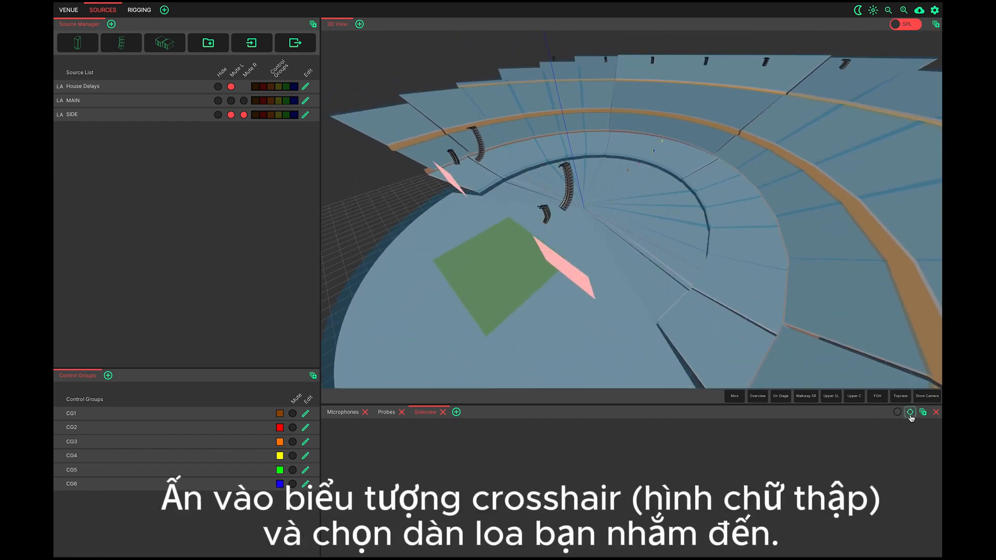
pyautogui.click(572, 185)
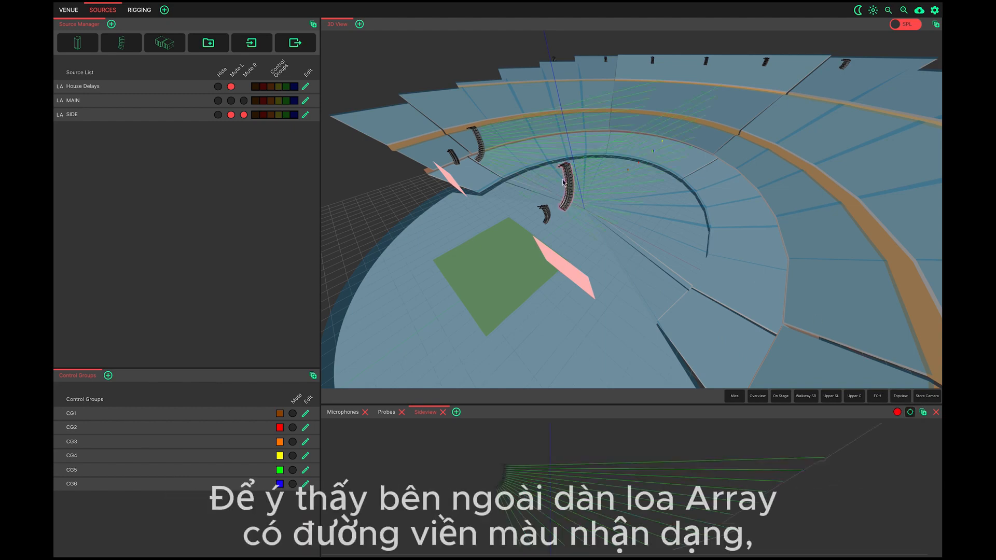
pyautogui.scroll(3, 559, 178)
pyautogui.scroll(5, 564, 188)
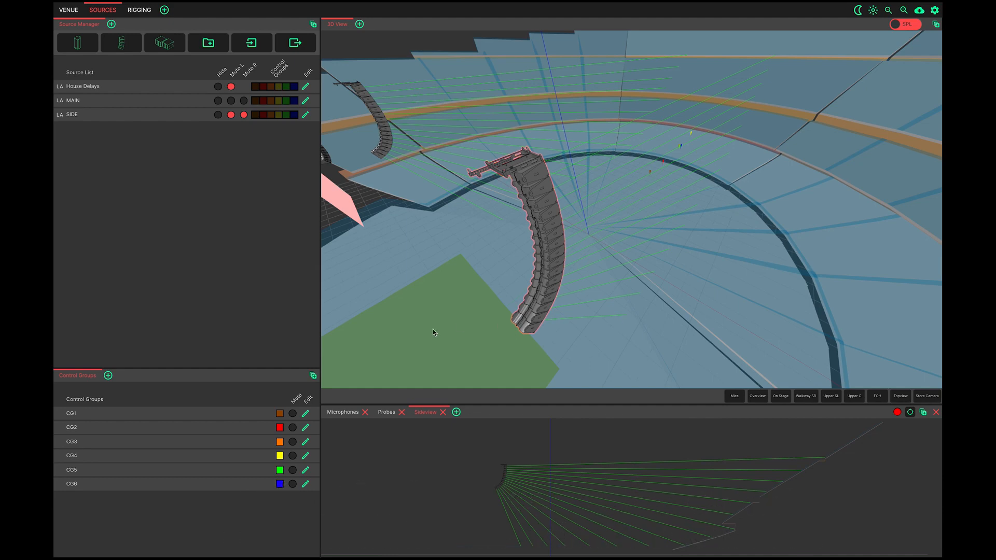
# Step: Target the Probes view at the same large array outlined in the 3D view
pyautogui.click(387, 412)
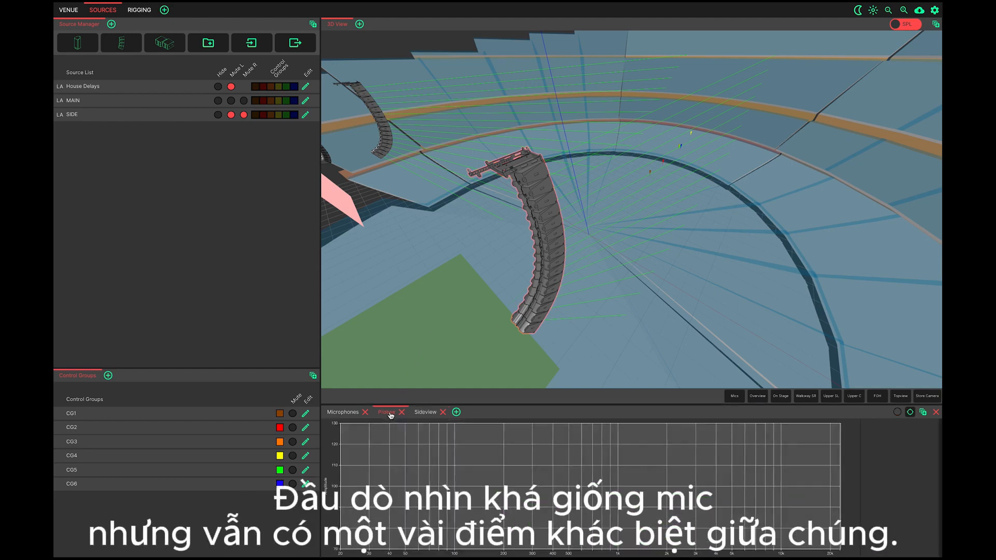
pyautogui.click(909, 413)
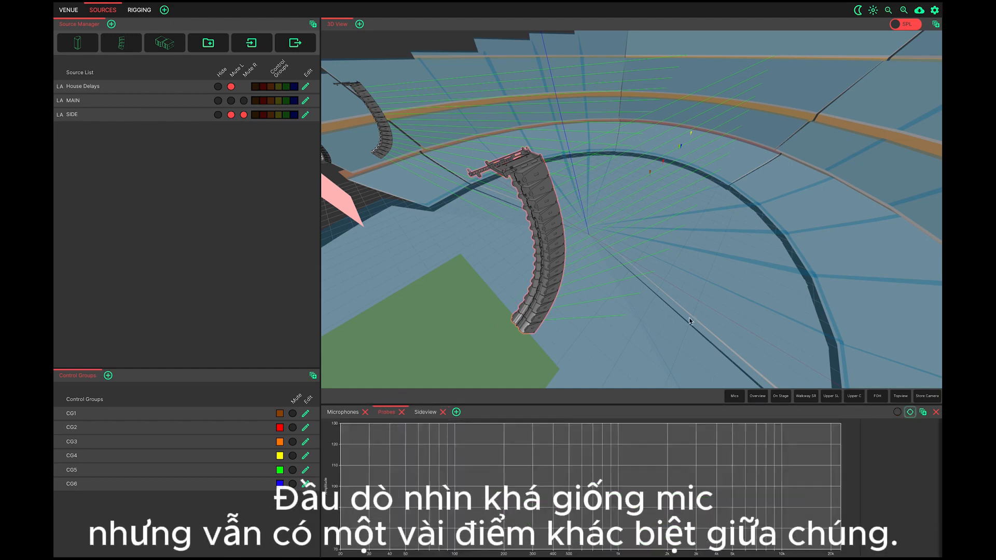
pyautogui.click(551, 247)
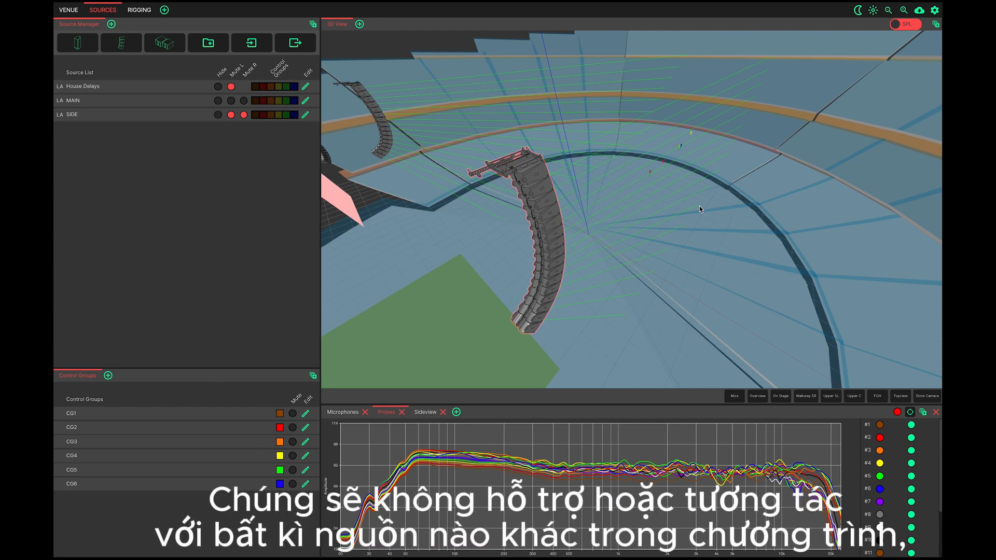
# Step: Unmute both sides of the SIDE source and the House Delays, and check the Microphones and Probes views
pyautogui.click(243, 115)
pyautogui.click(230, 114)
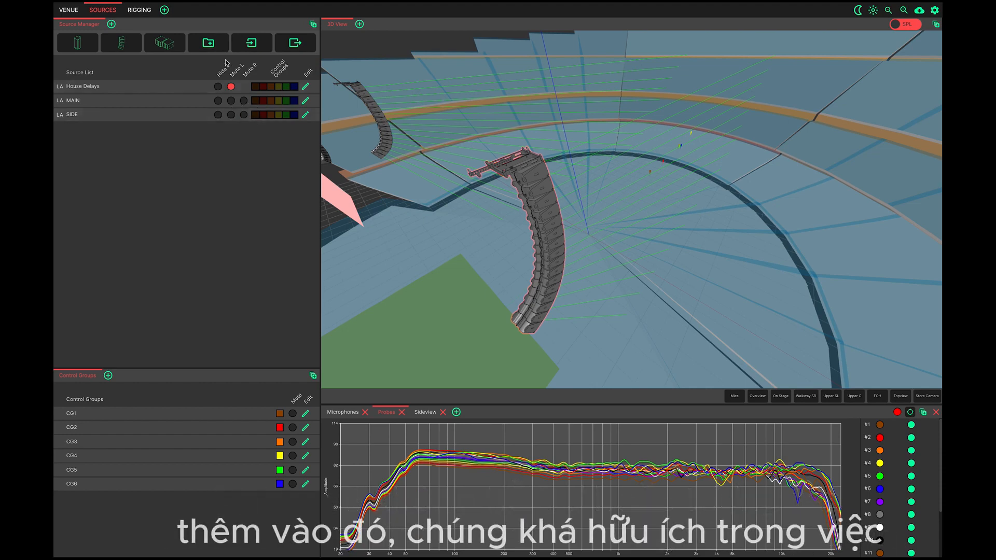
pyautogui.click(231, 86)
pyautogui.click(343, 412)
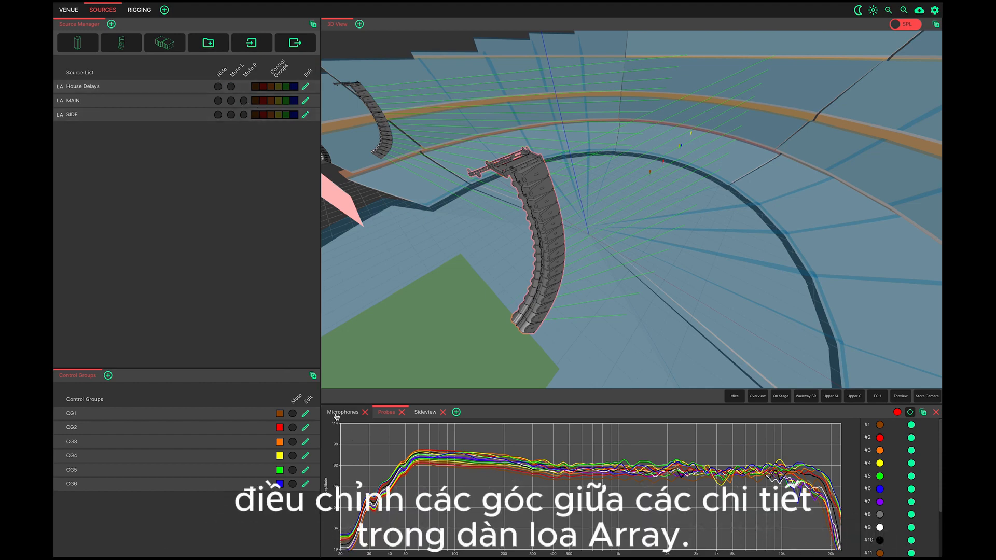
pyautogui.click(382, 412)
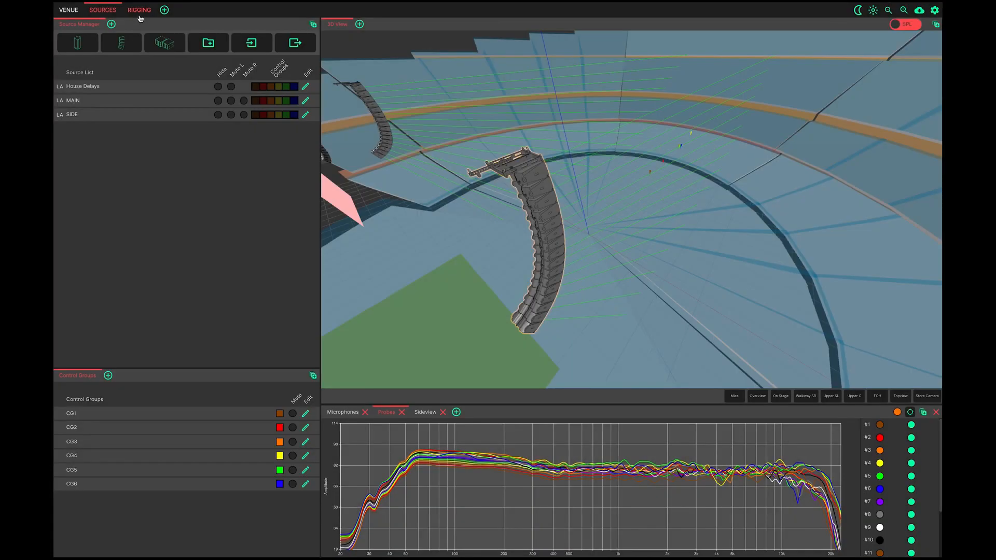
# Step: Open the Rigging workspace and expand the House Delays, MAIN and SIDE sources to show their templates
pyautogui.click(139, 13)
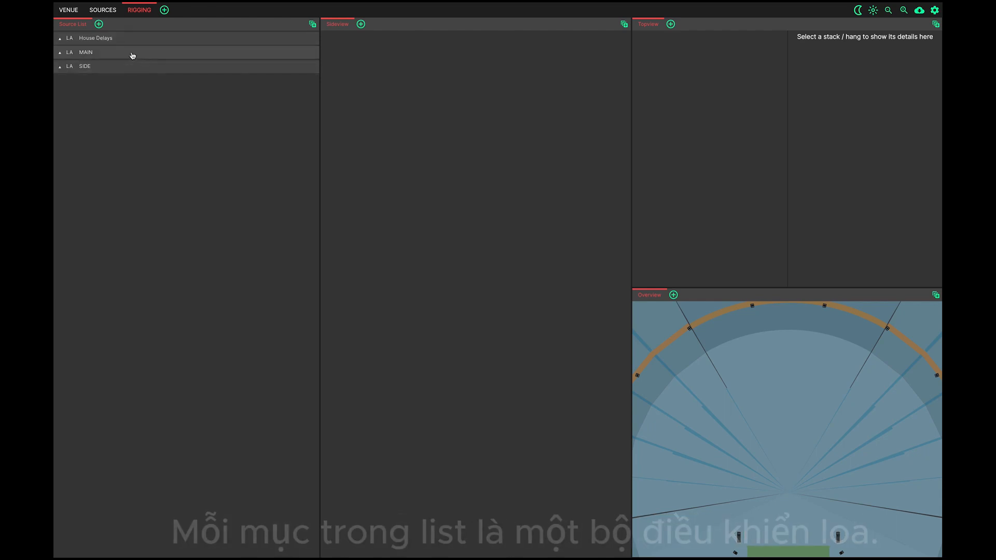
pyautogui.click(136, 41)
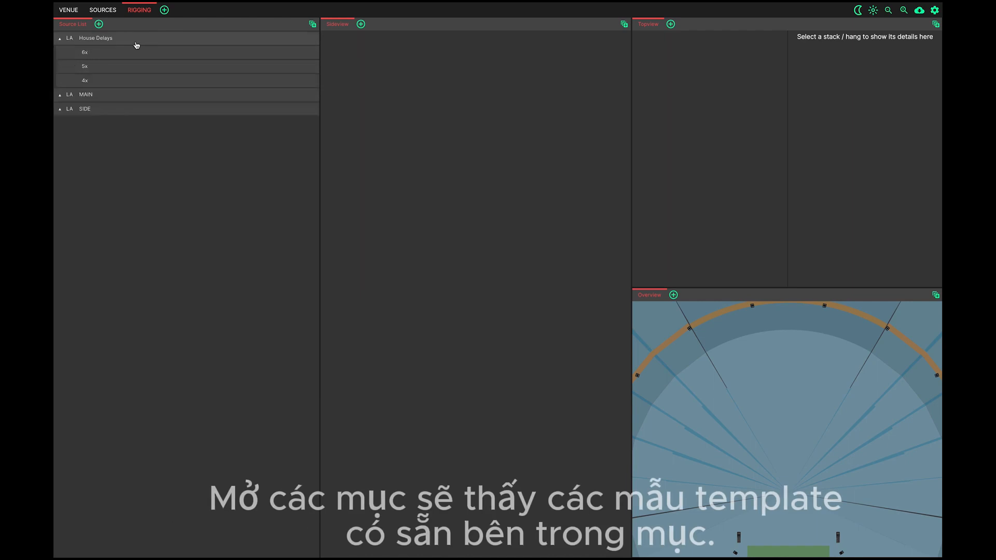
pyautogui.click(116, 94)
pyautogui.click(116, 124)
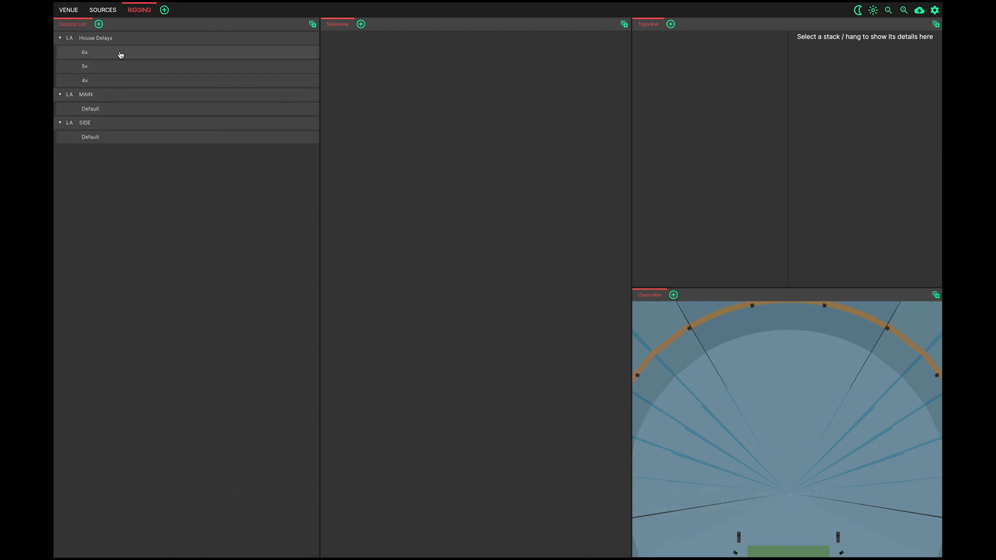
# Step: Examine the rigging side views of the House Delays templates 6x, 5x and 4x in turn
pyautogui.click(120, 53)
pyautogui.click(119, 68)
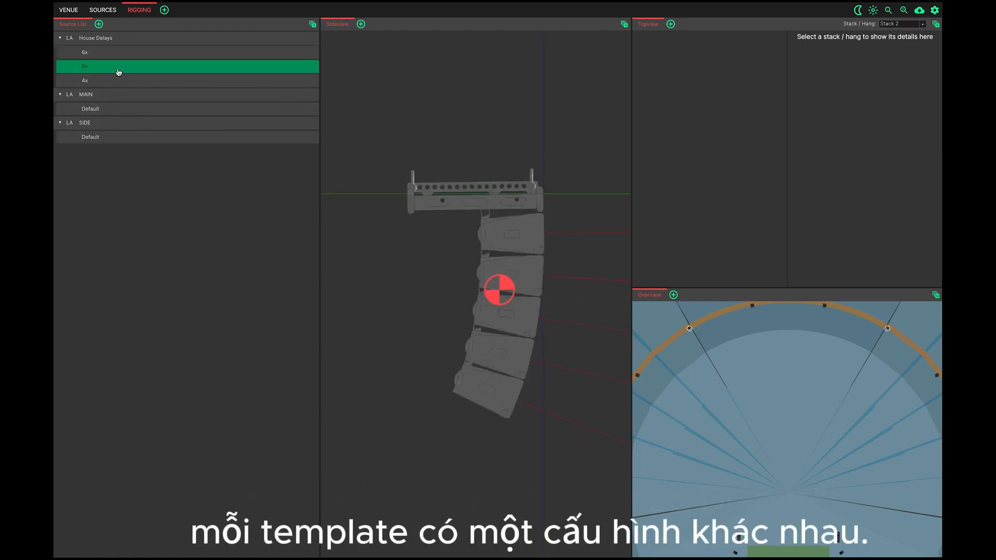
pyautogui.click(113, 81)
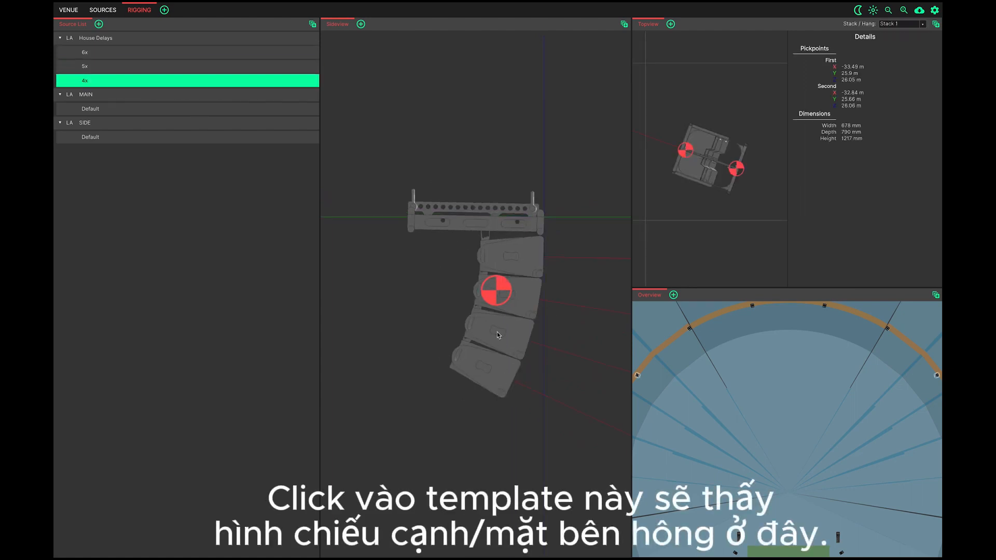
# Step: Examine the Topview pickpoints and dimensions of Stack 6 in the 4x template, and select the 5x template
pyautogui.click(907, 23)
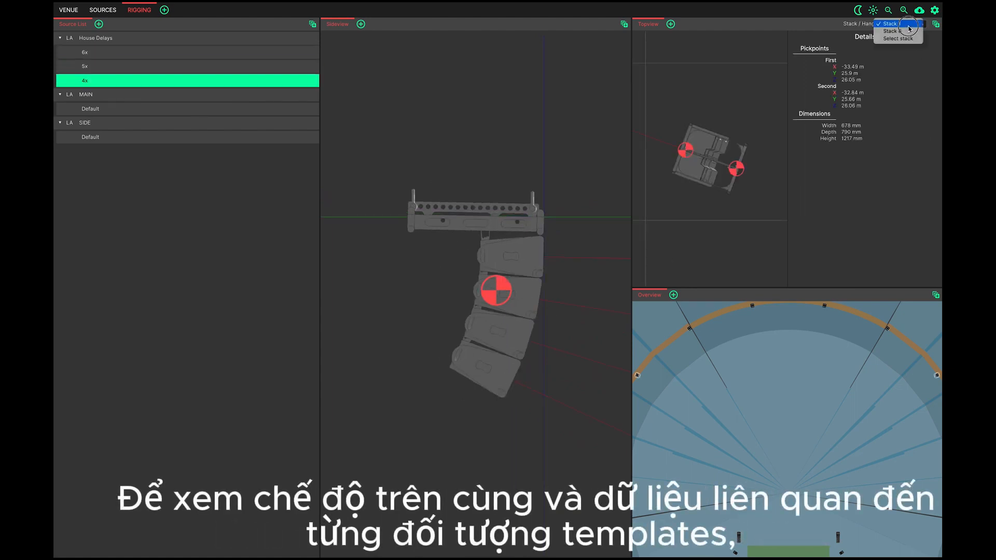
pyautogui.click(908, 31)
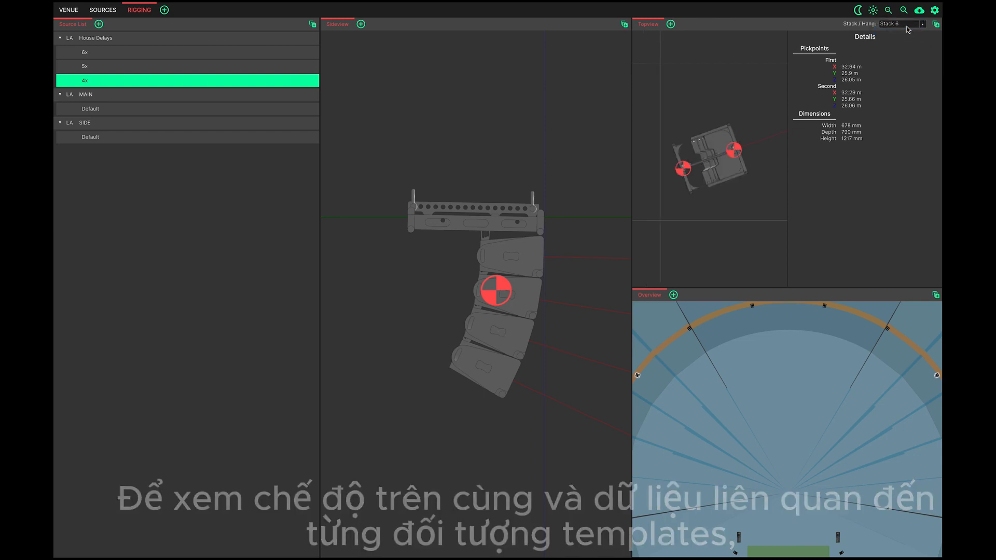
pyautogui.click(907, 28)
pyautogui.click(903, 24)
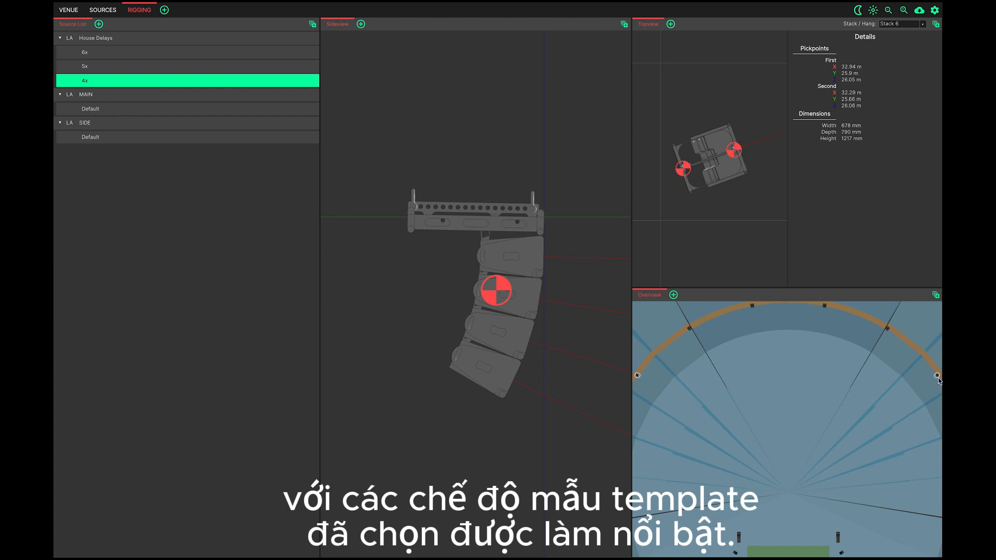
pyautogui.click(310, 68)
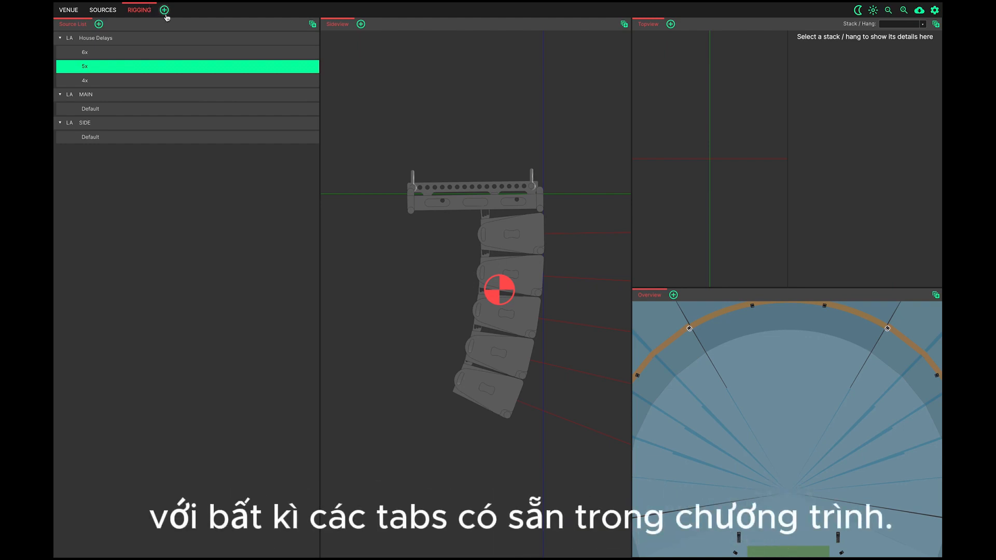
# Step: Create a custom view named CALIBRATION based on the Sources workspace
pyautogui.click(123, 12)
pyautogui.click(164, 10)
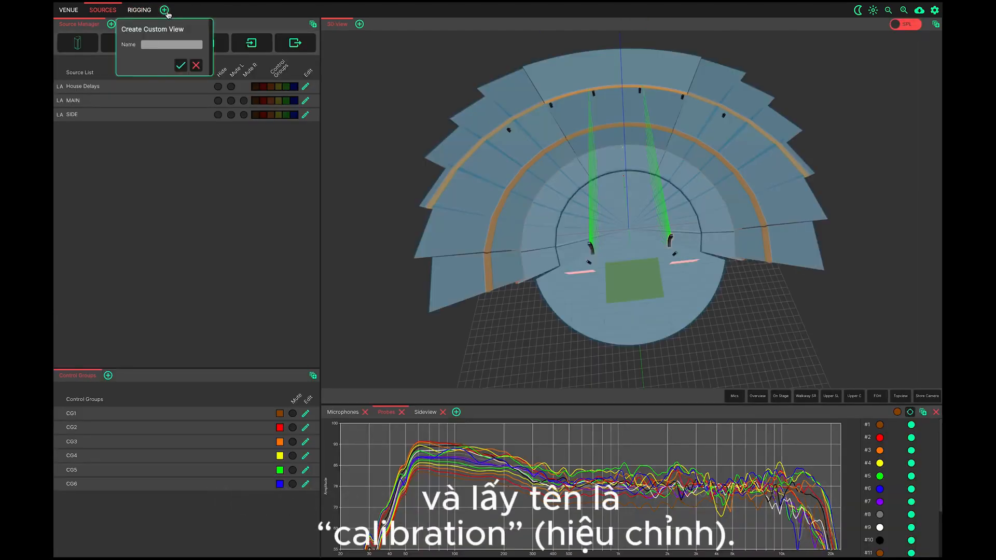
pyautogui.write('CALIBRATION')
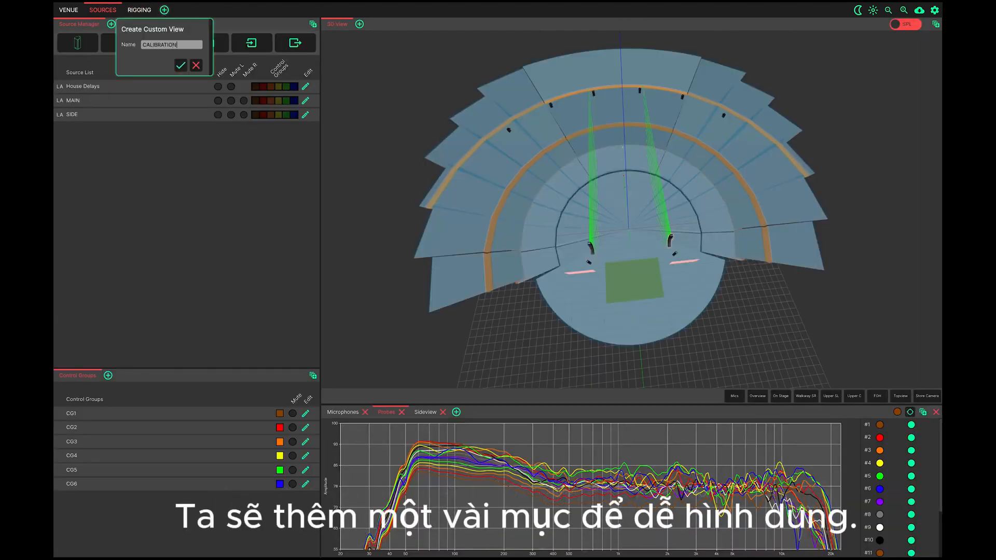
pyautogui.press('Return')
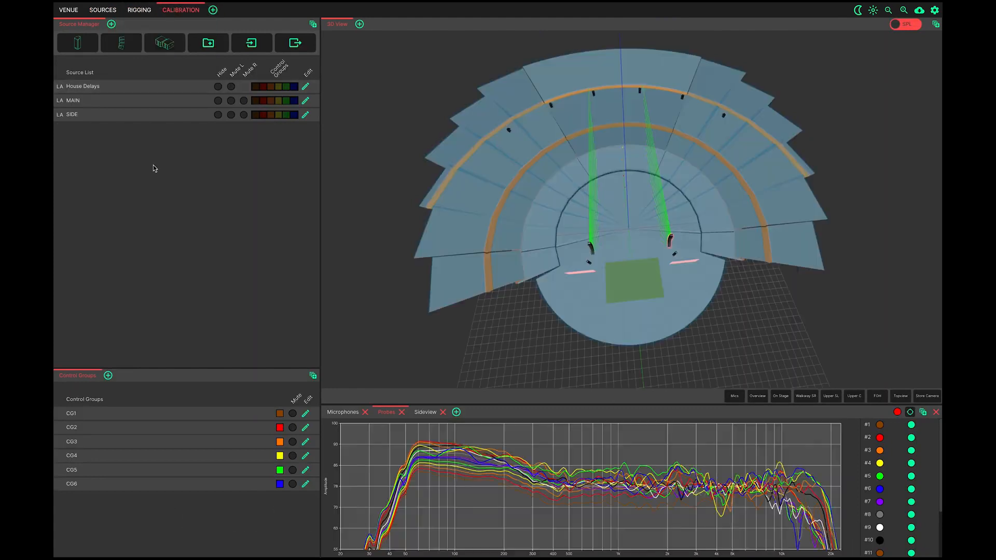
# Step: Move the Control Groups up beneath the source list, dock the Sideview below them and enlarge it
pyautogui.moveTo(210, 163); pyautogui.dragTo(211, 134)
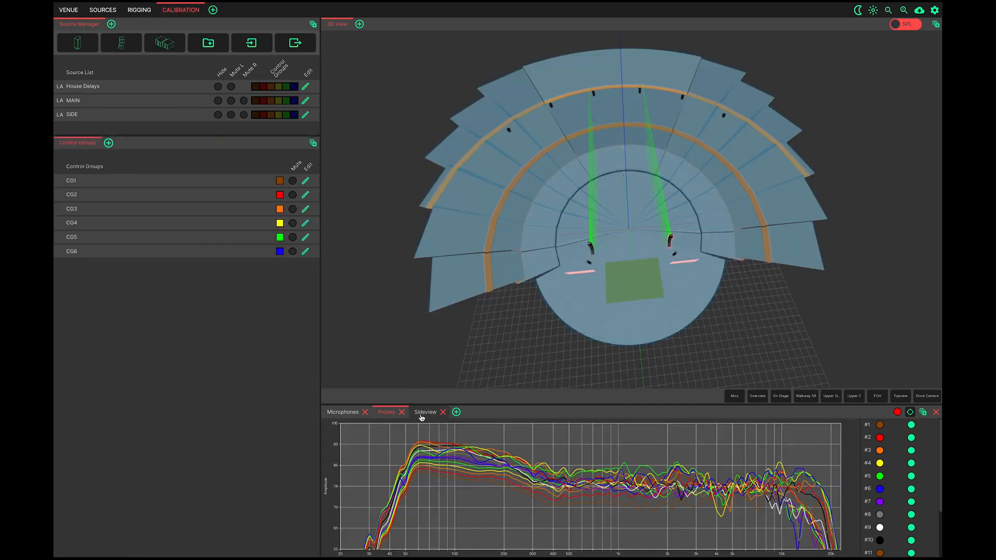
pyautogui.moveTo(421, 418); pyautogui.dragTo(162, 392)
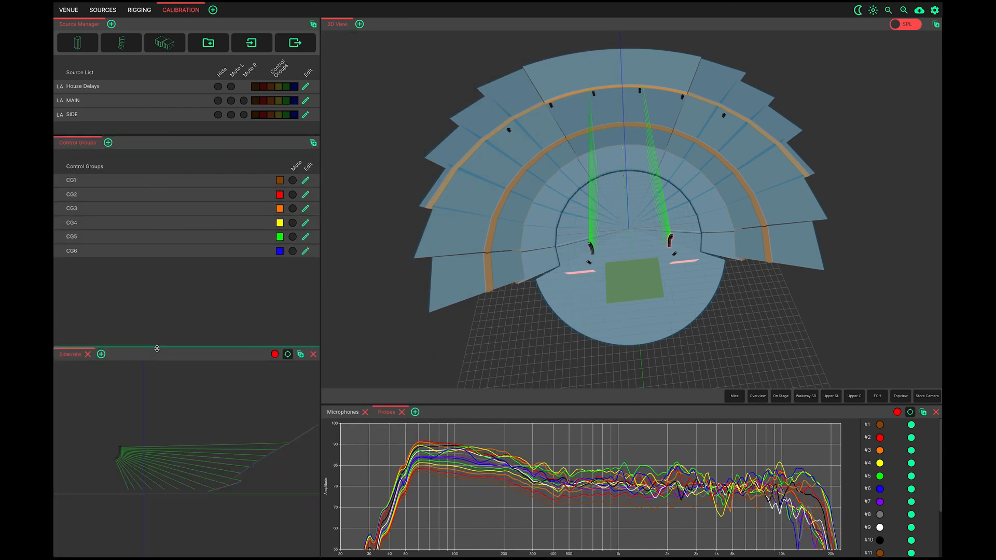
pyautogui.moveTo(156, 348); pyautogui.dragTo(155, 234)
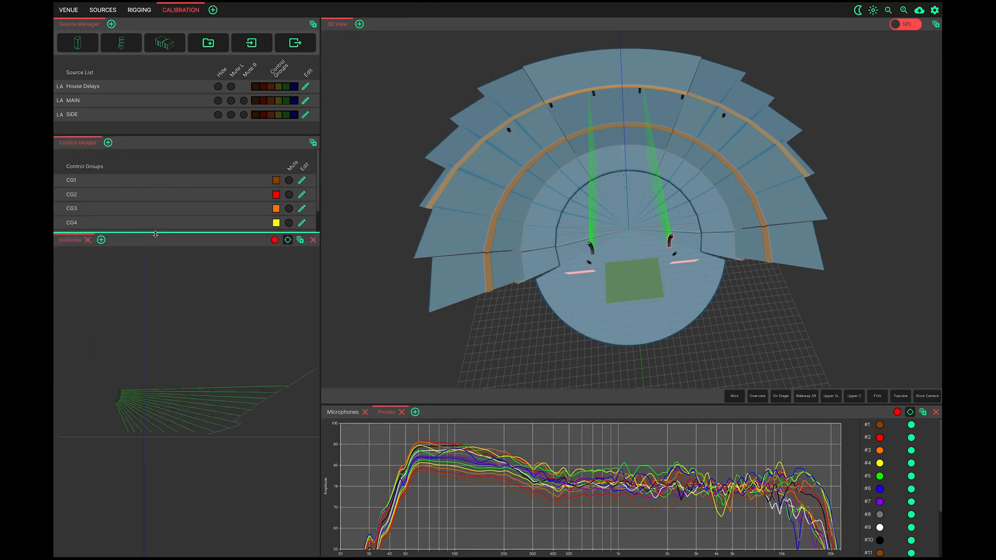
# Step: Add a Topview docked below the Sideview, show Stack 5 in it and give it more height
pyautogui.click(101, 240)
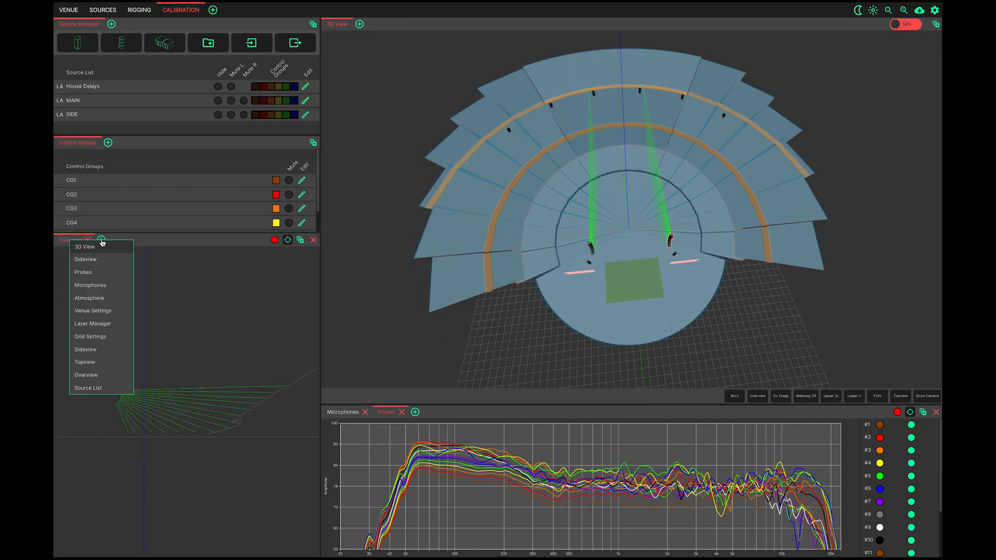
pyautogui.click(118, 365)
pyautogui.moveTo(112, 244); pyautogui.dragTo(195, 483)
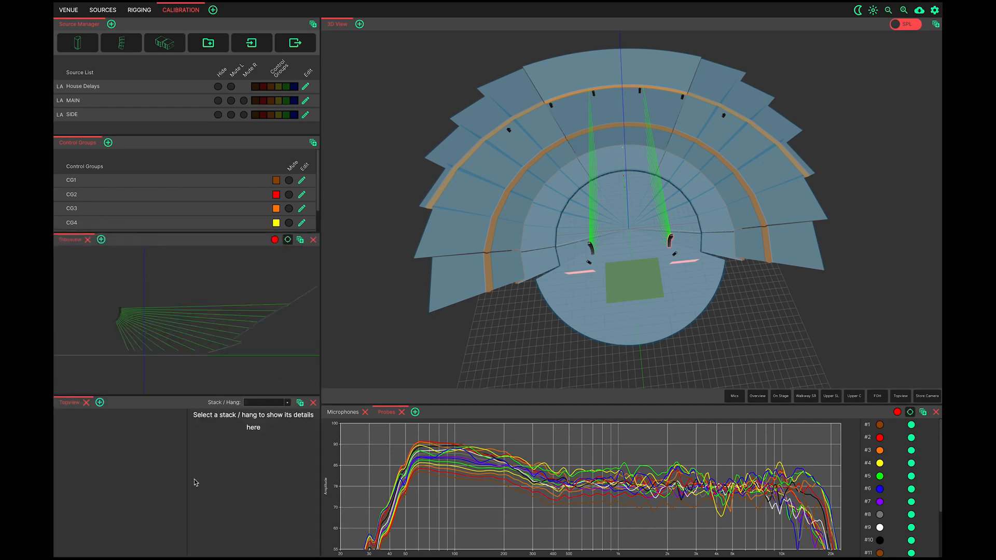
pyautogui.click(264, 403)
pyautogui.click(257, 414)
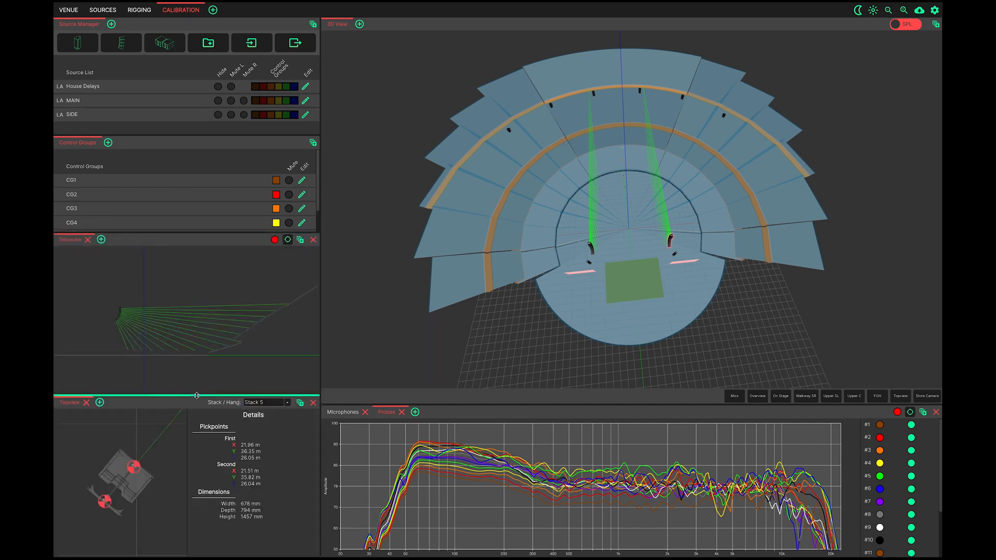
pyautogui.moveTo(196, 366); pyautogui.dragTo(193, 330)
# Step: Add the Atmosphere view alongside the Source Manager, and bring the Source Manager back to the front
pyautogui.click(111, 25)
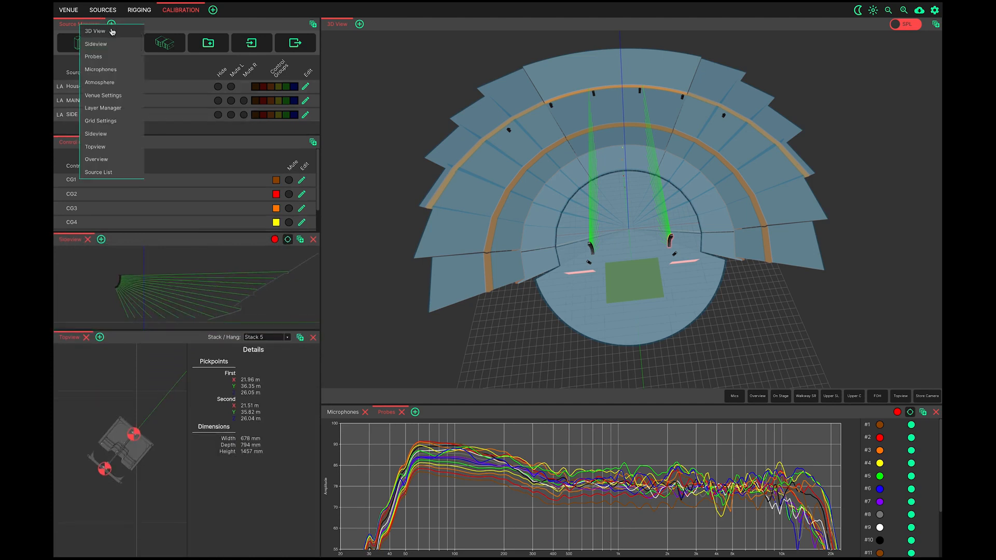
pyautogui.click(115, 86)
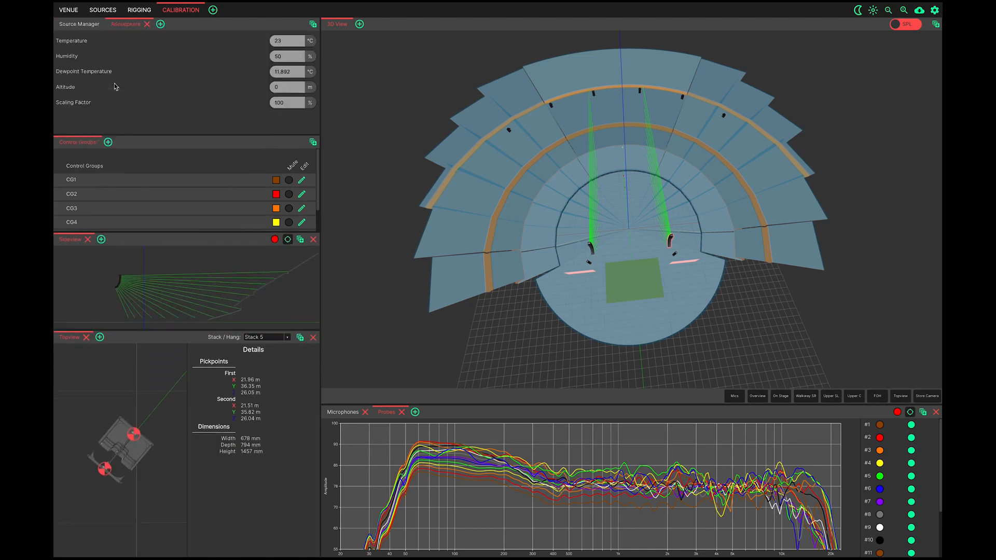
pyautogui.click(80, 25)
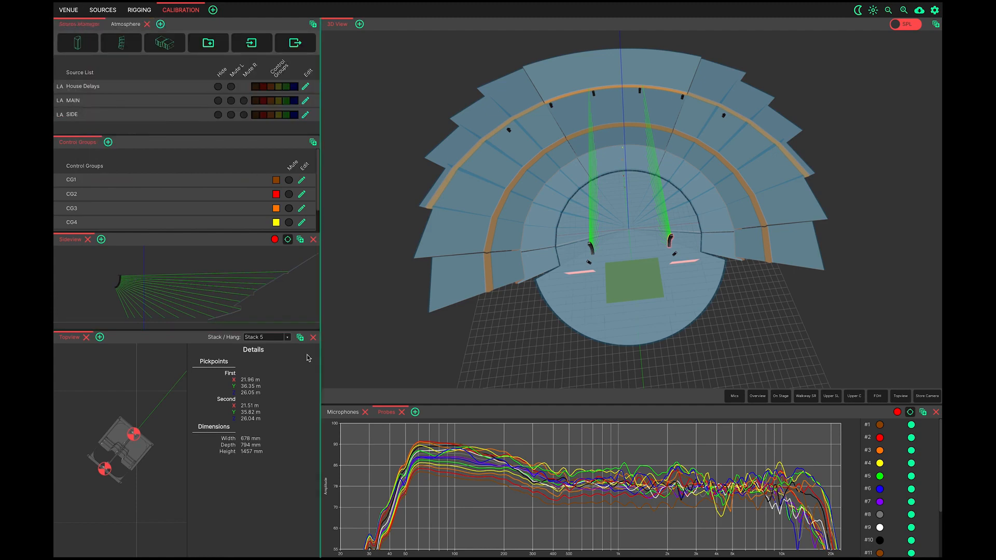
# Step: Dock the Microphones view between the main 3D View and Probes, and add a second 3D View beside it
pyautogui.moveTo(342, 411); pyautogui.dragTo(534, 356)
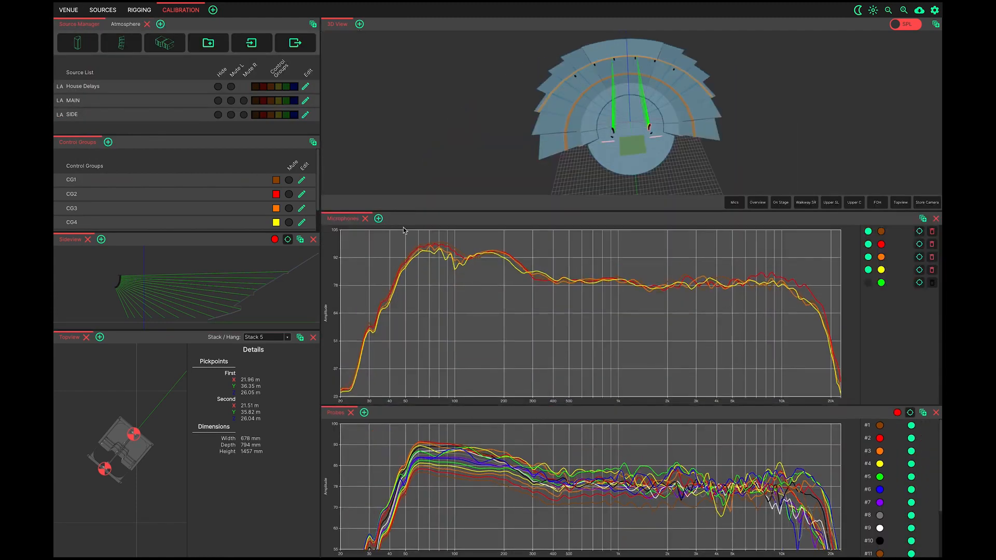
pyautogui.click(378, 218)
pyautogui.click(382, 226)
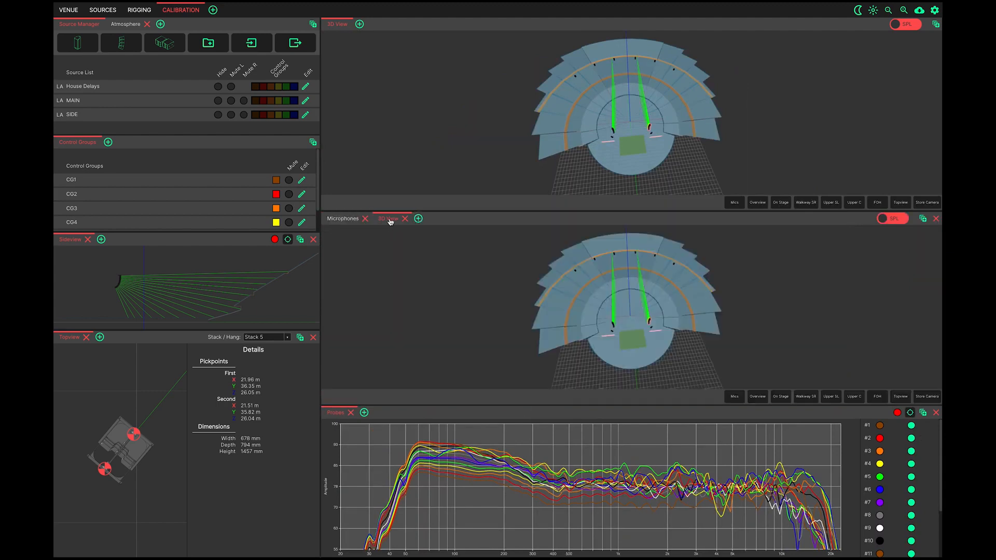
pyautogui.moveTo(392, 219); pyautogui.dragTo(857, 310)
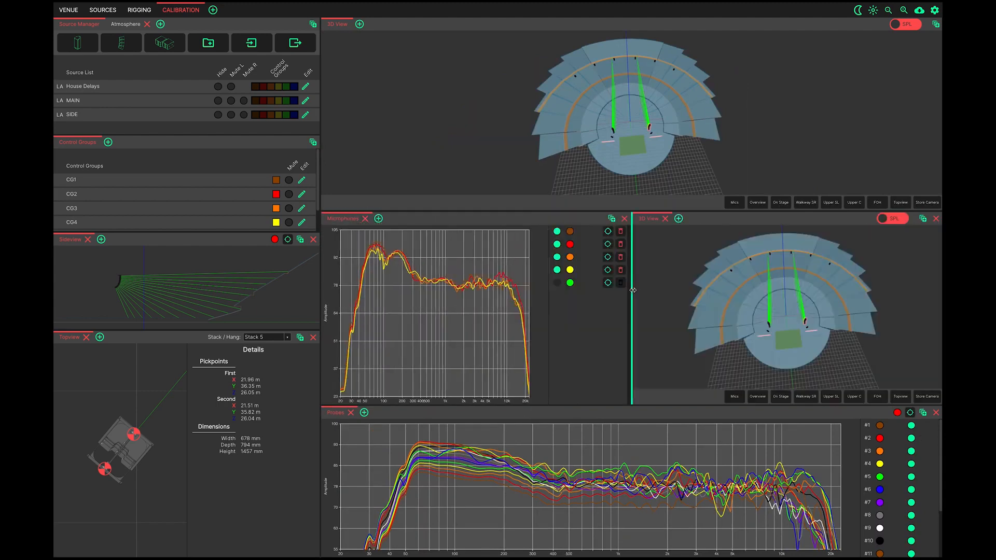
# Step: Widen the Microphones view against the second 3D View, and shrink the Probes area to enlarge the main 3D View
pyautogui.moveTo(633, 290); pyautogui.dragTo(778, 290)
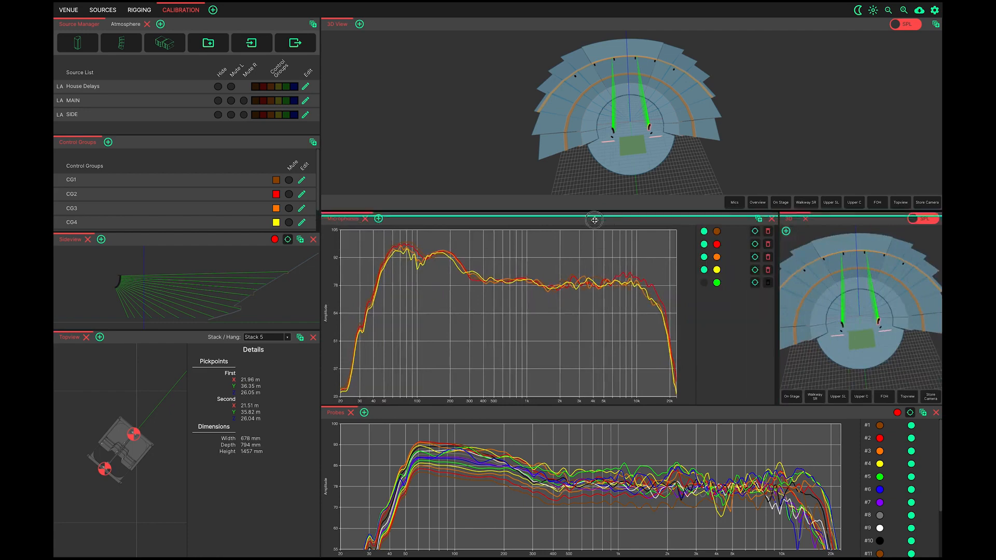
pyautogui.moveTo(595, 220); pyautogui.dragTo(594, 290)
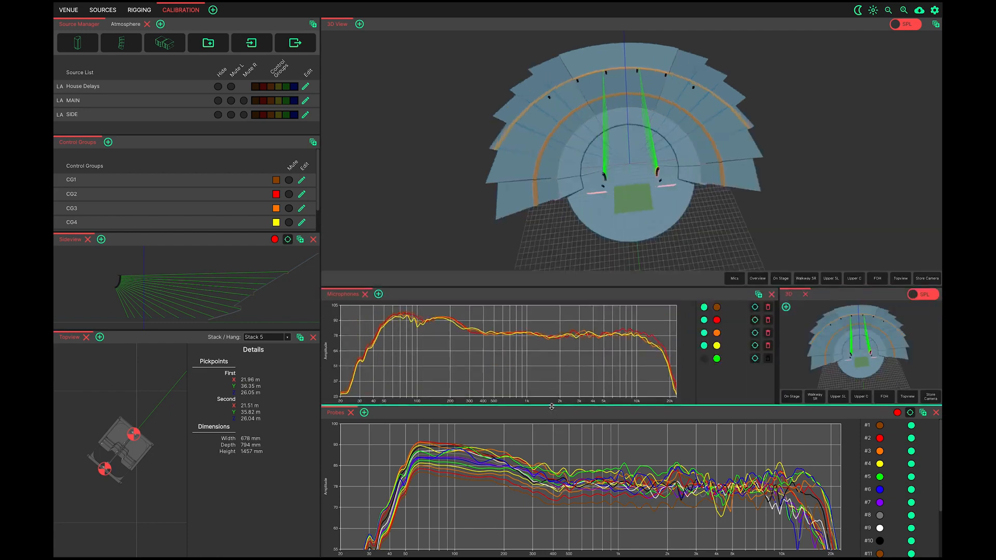
pyautogui.moveTo(551, 406); pyautogui.dragTo(546, 444)
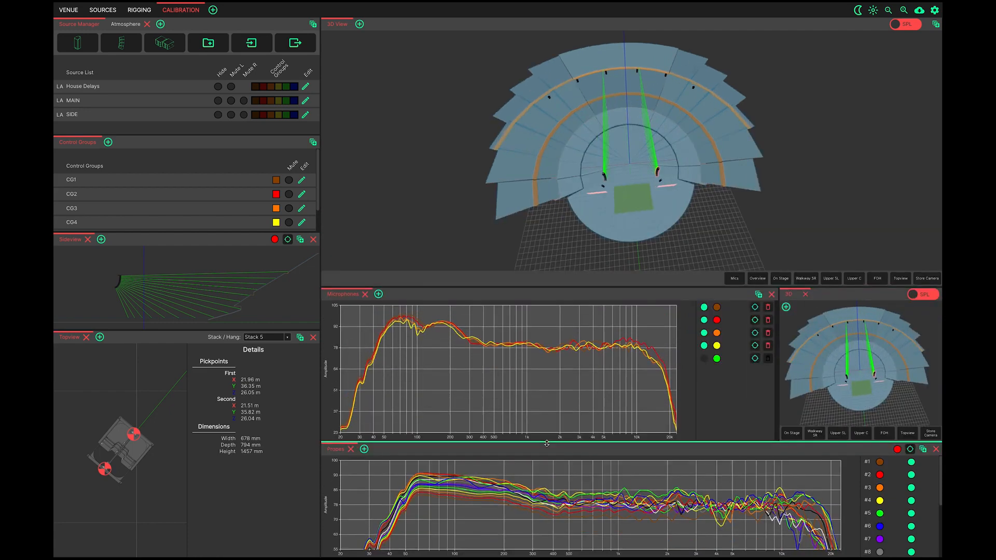
pyautogui.moveTo(547, 287); pyautogui.dragTo(547, 305)
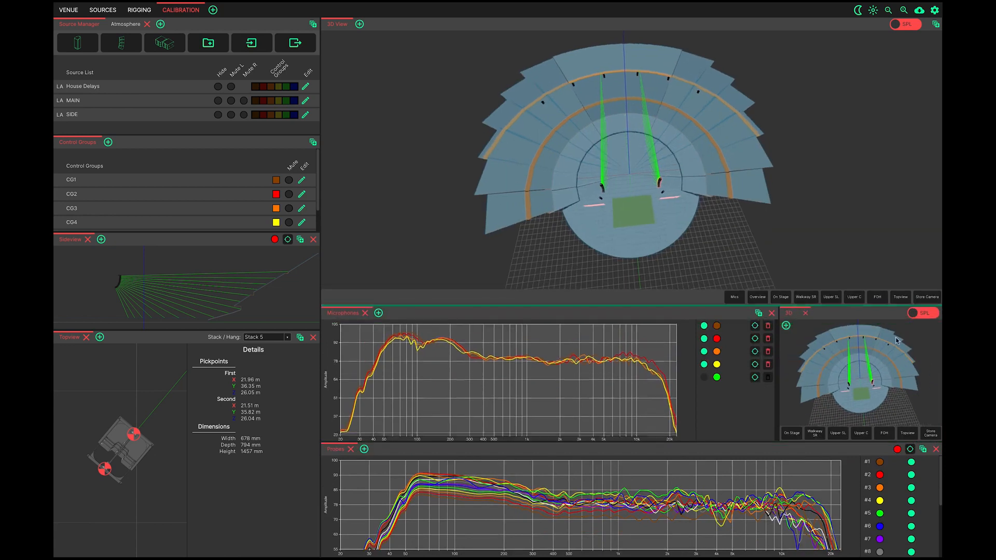
# Step: Turn on SPL mapping in the small 3D View at 63 Hz and in the main 3D View
pyautogui.click(920, 315)
pyautogui.click(905, 316)
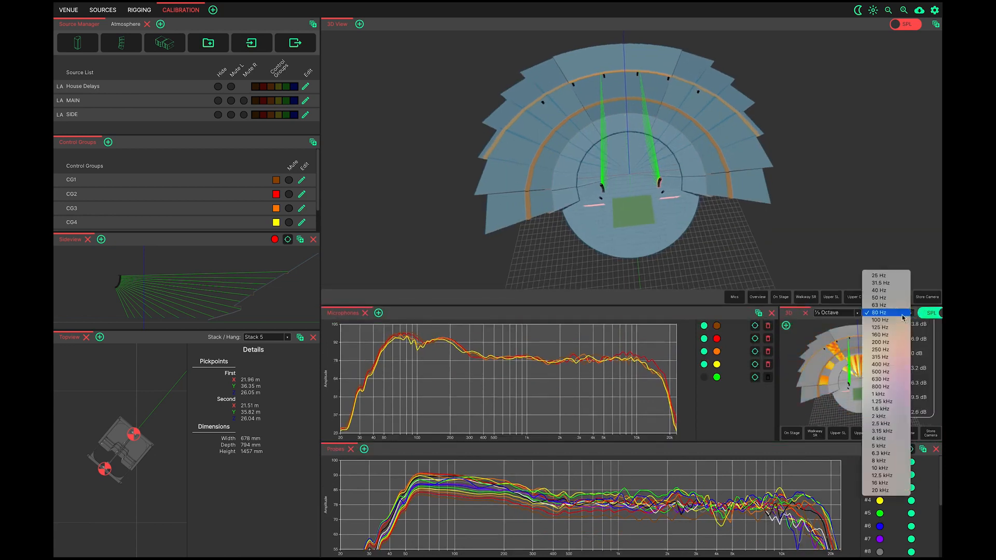
pyautogui.click(899, 305)
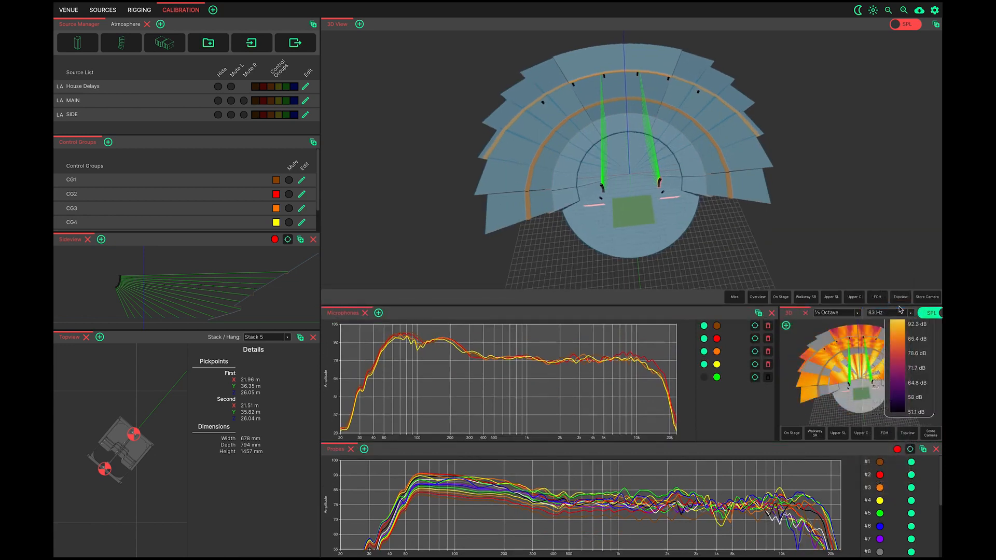
pyautogui.click(897, 26)
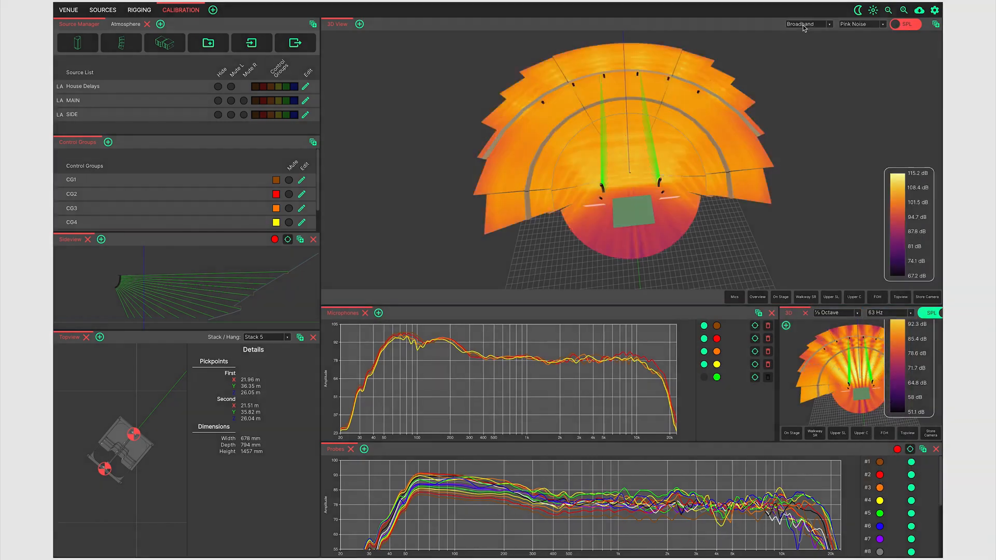